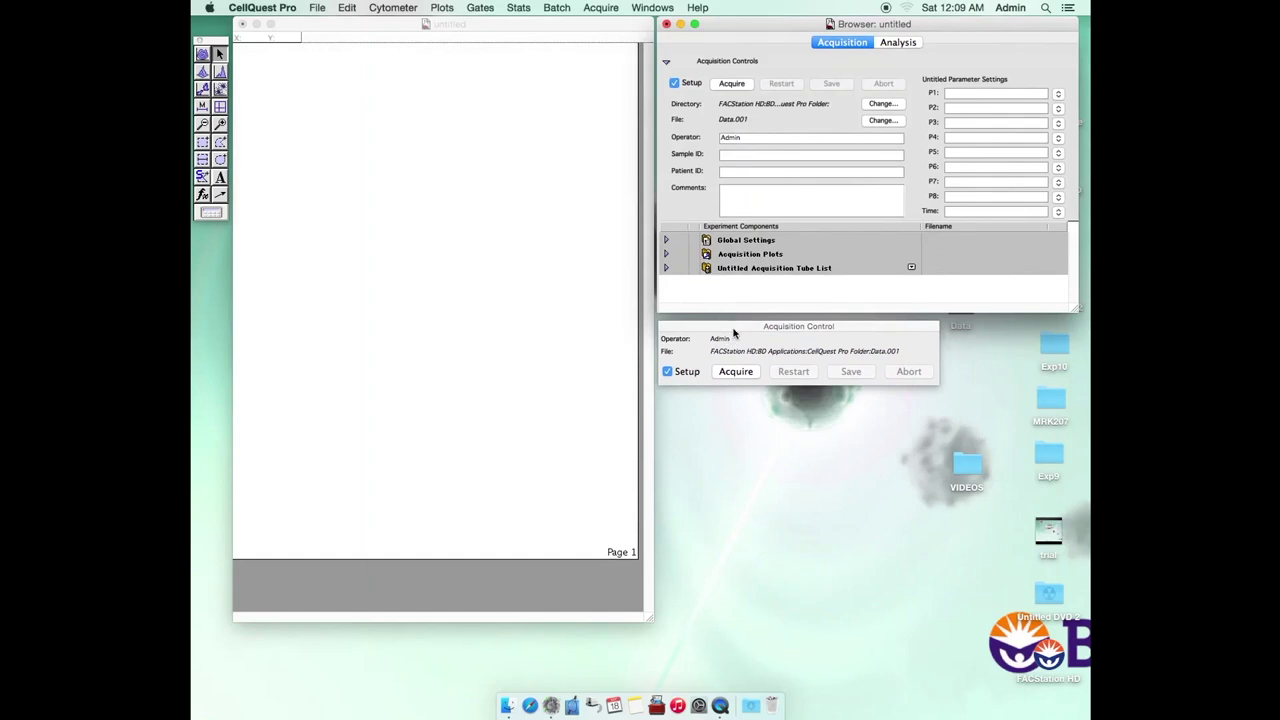
- Show the acquisition Counters window and place it directly below the Acquisition Control window
left_click(600, 9)
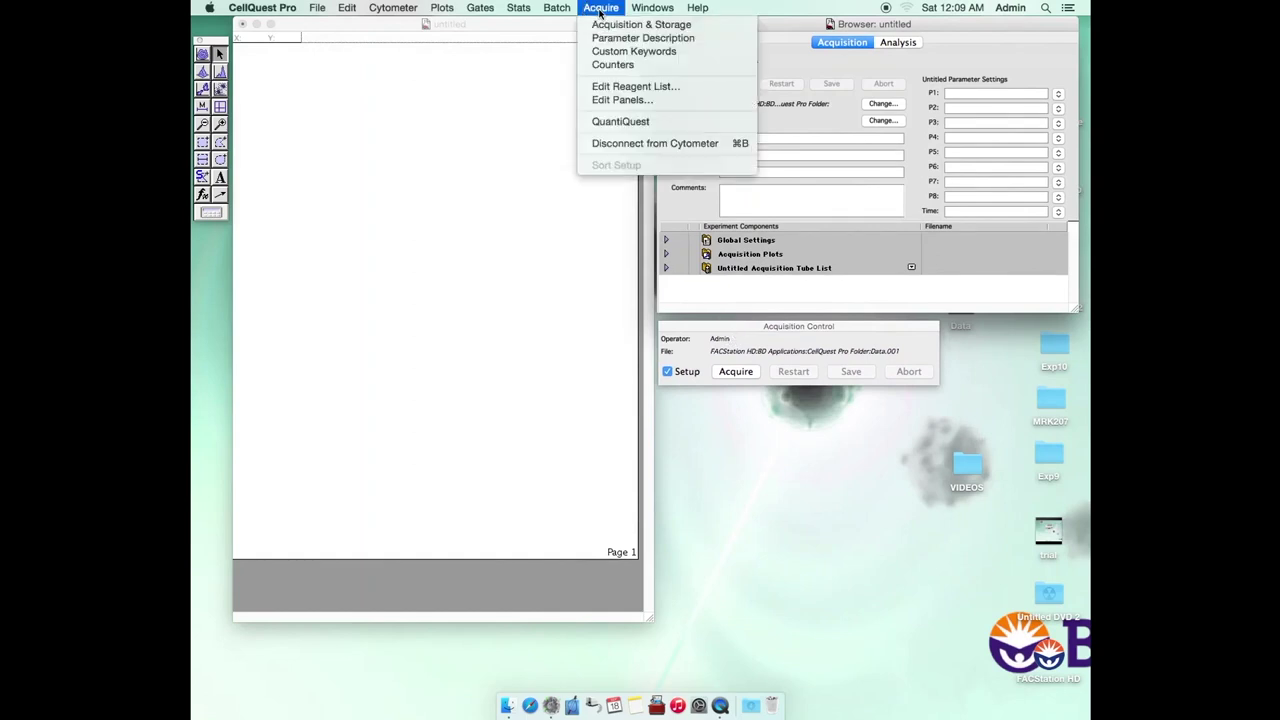
left_click(601, 65)
left_click_drag(448, 67, 772, 405)
- Show the cytometer's Detectors/Amps and Status windows, placing Status below Counters and Detectors/Amps over the lower part of the worksheet
left_click(391, 9)
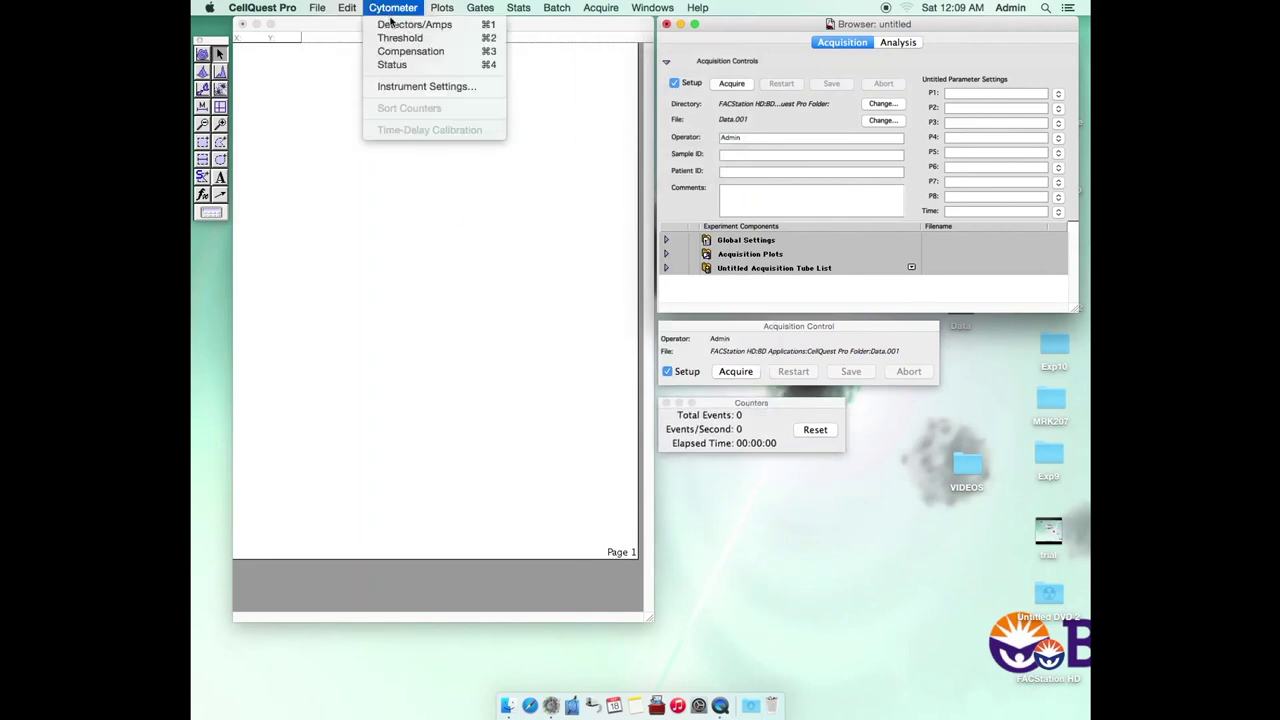
left_click(410, 24)
left_click(392, 9)
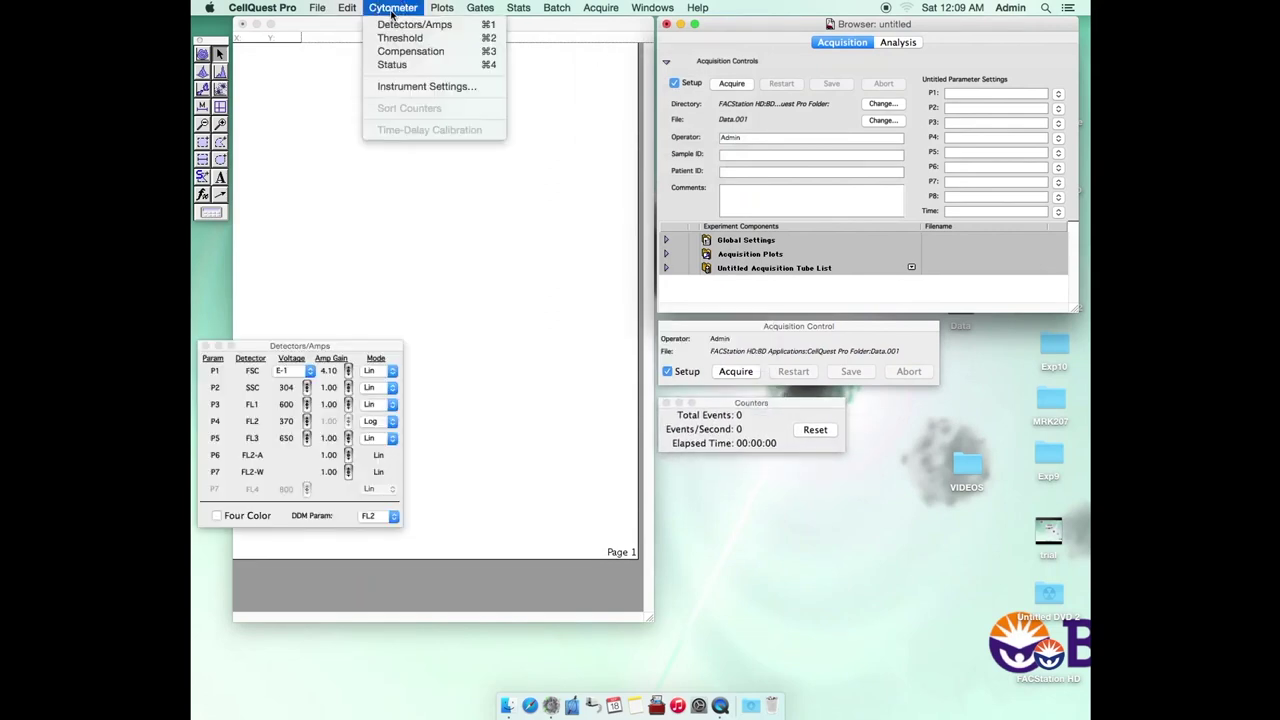
left_click(392, 63)
left_click_drag(728, 345, 704, 467)
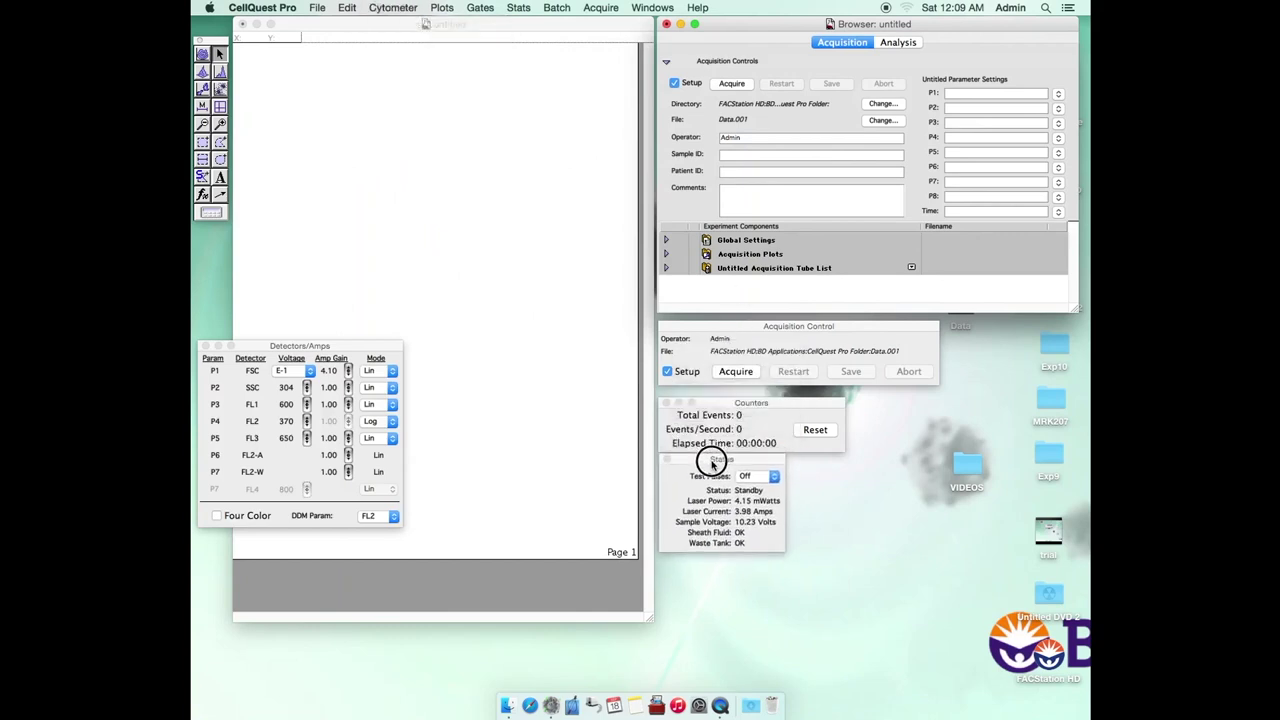
left_click_drag(339, 348, 375, 467)
- Draw a dot plot about 3.33 by 3.35 inches near the worksheet's upper-left corner and set its plot type to Acq->Analysis
left_click(219, 87)
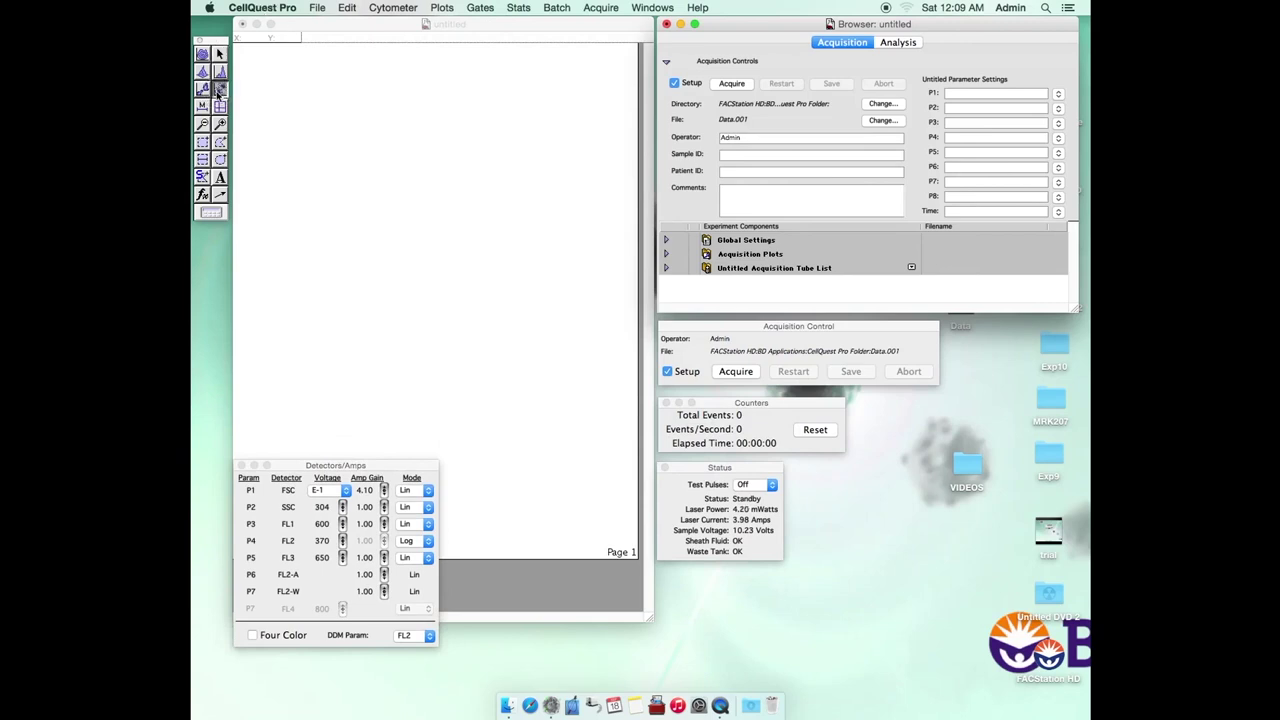
left_click_drag(247, 58, 413, 226)
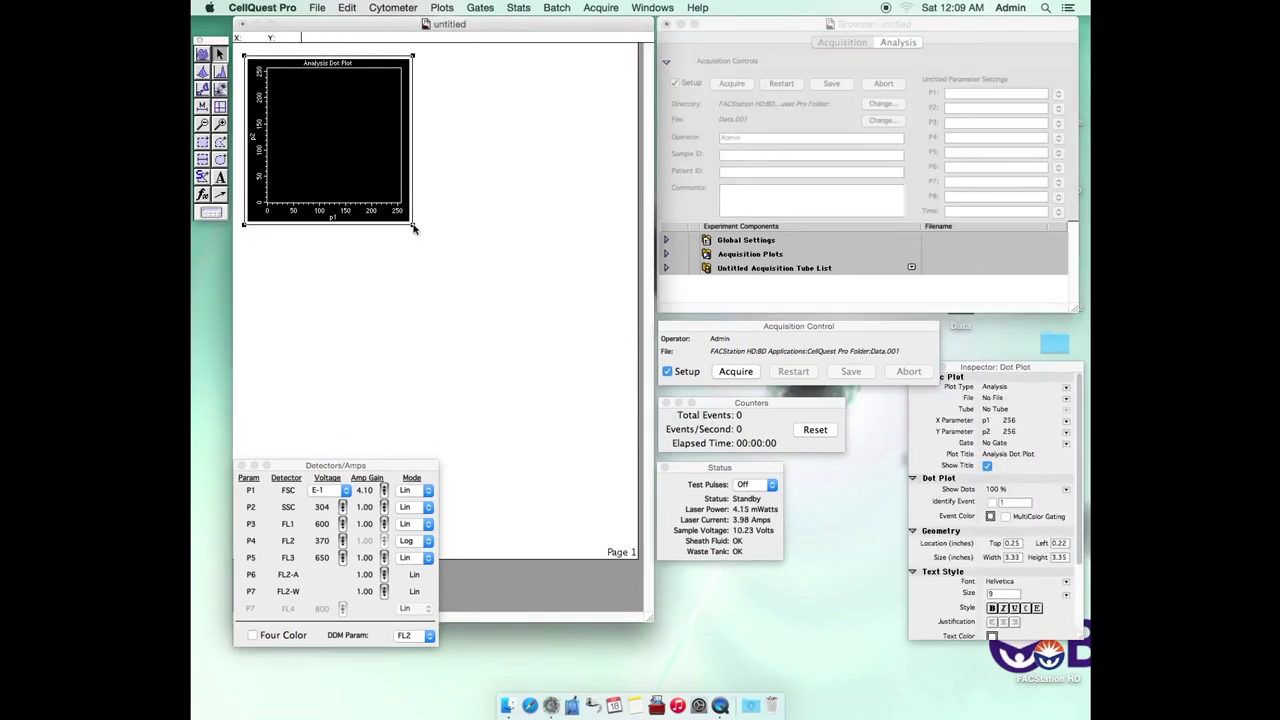
left_click(1066, 387)
left_click(1053, 430)
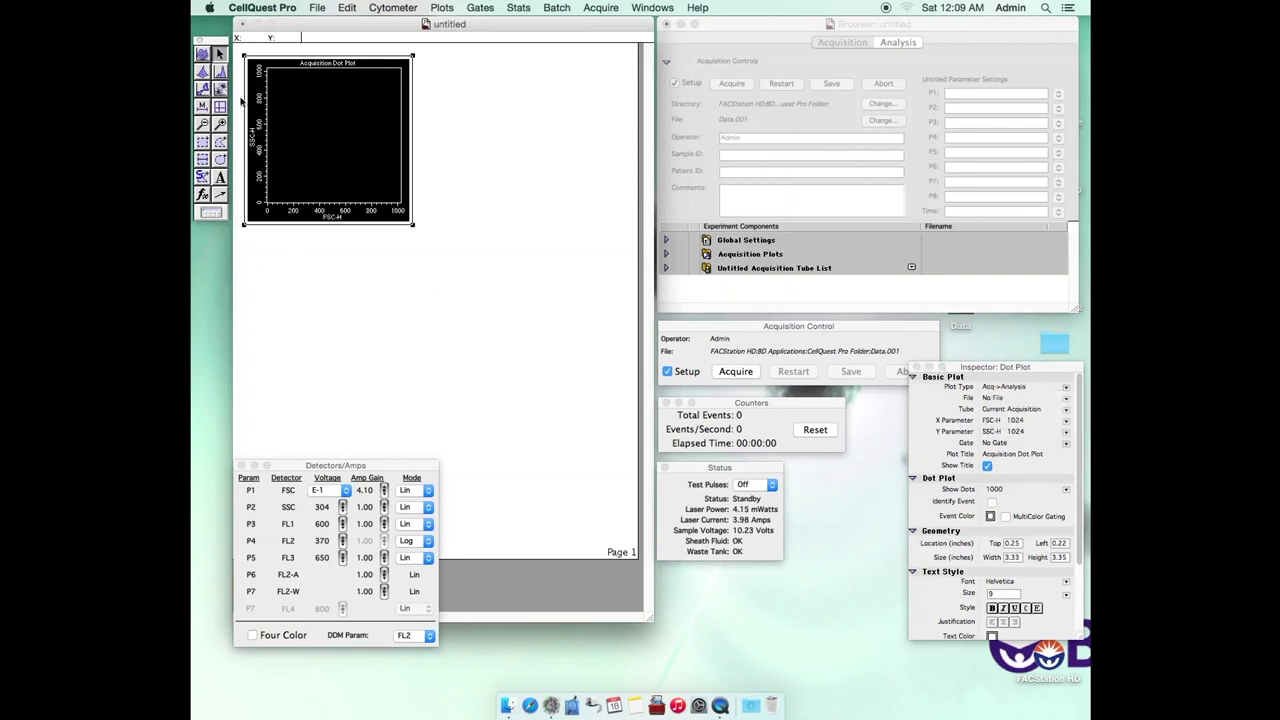
- Add an Acq->Analysis dot plot about 3.46 by 3.31 inches beside the first, set its X parameter to FL2-A, and move the first plot closer
left_click(220, 88)
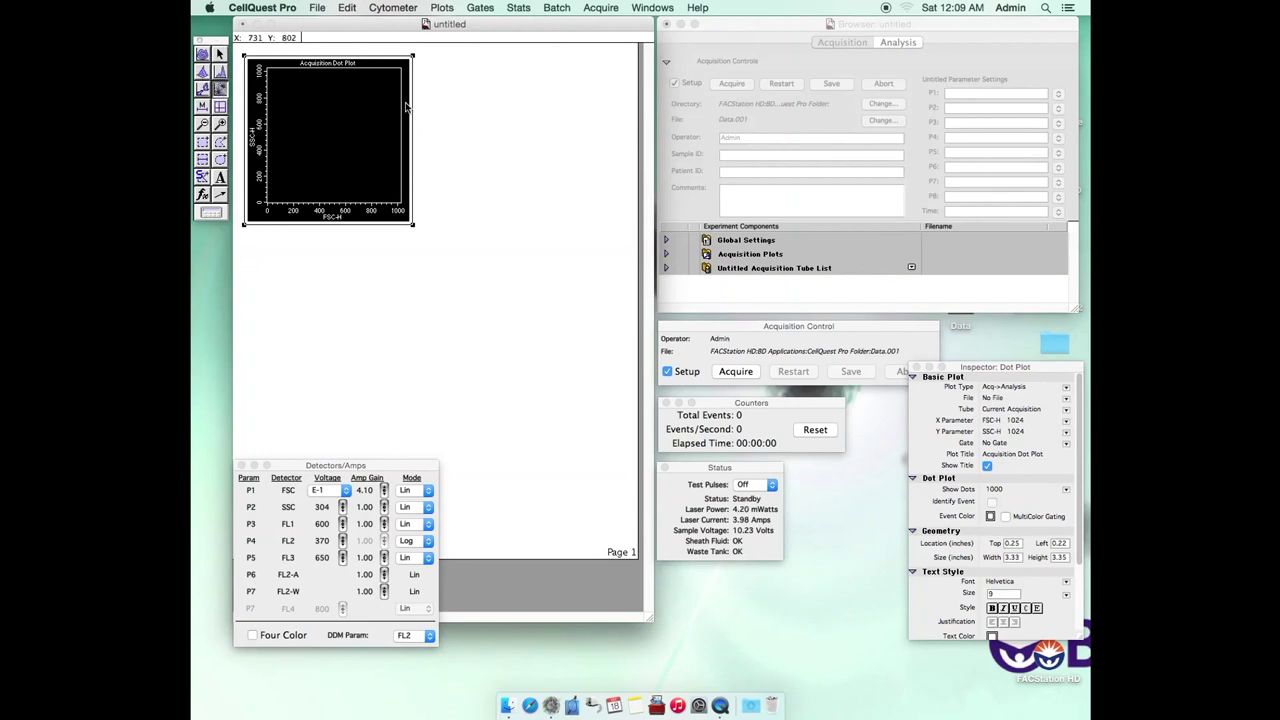
left_click_drag(425, 58, 600, 228)
left_click(1067, 390)
left_click(1047, 428)
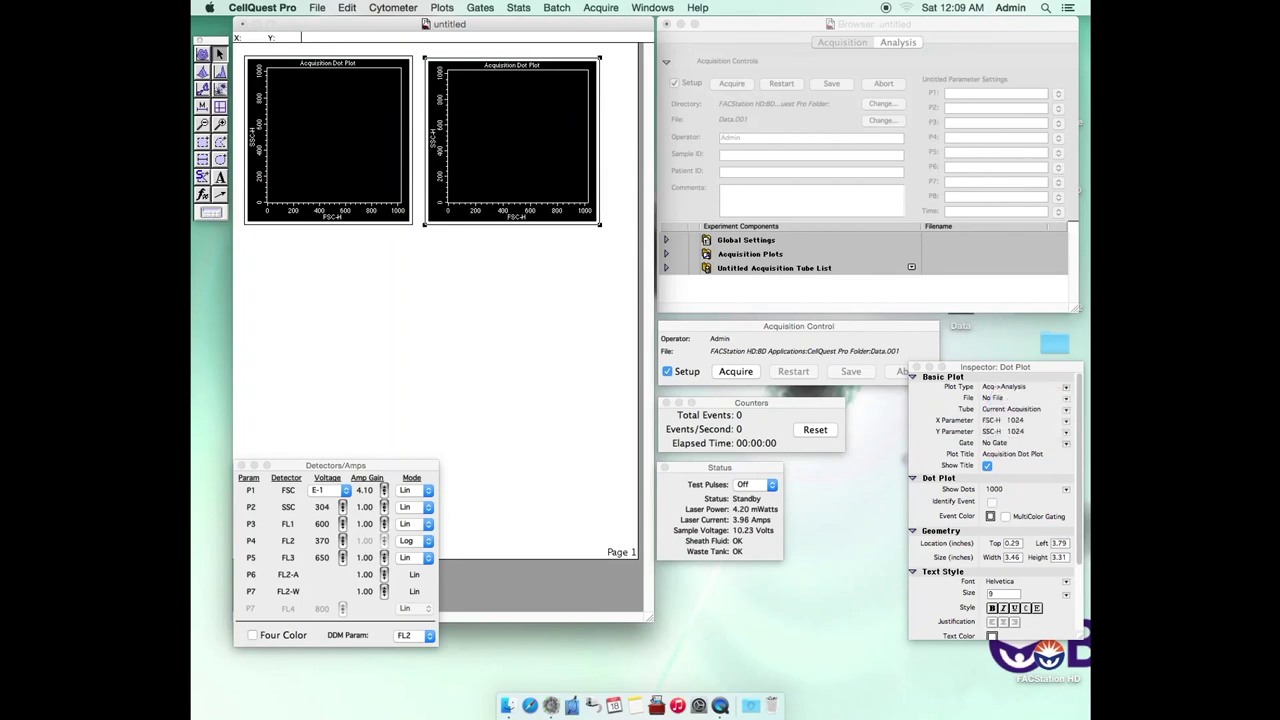
left_click_drag(517, 218, 530, 277)
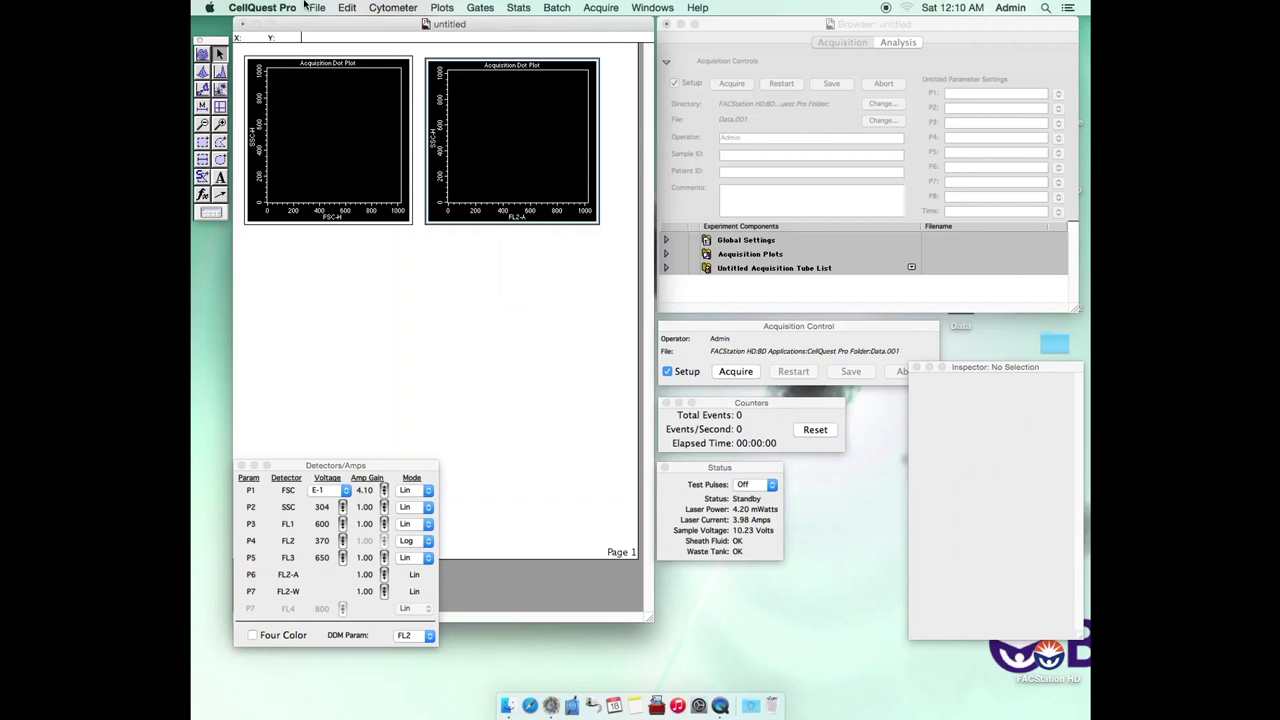
left_click(417, 226)
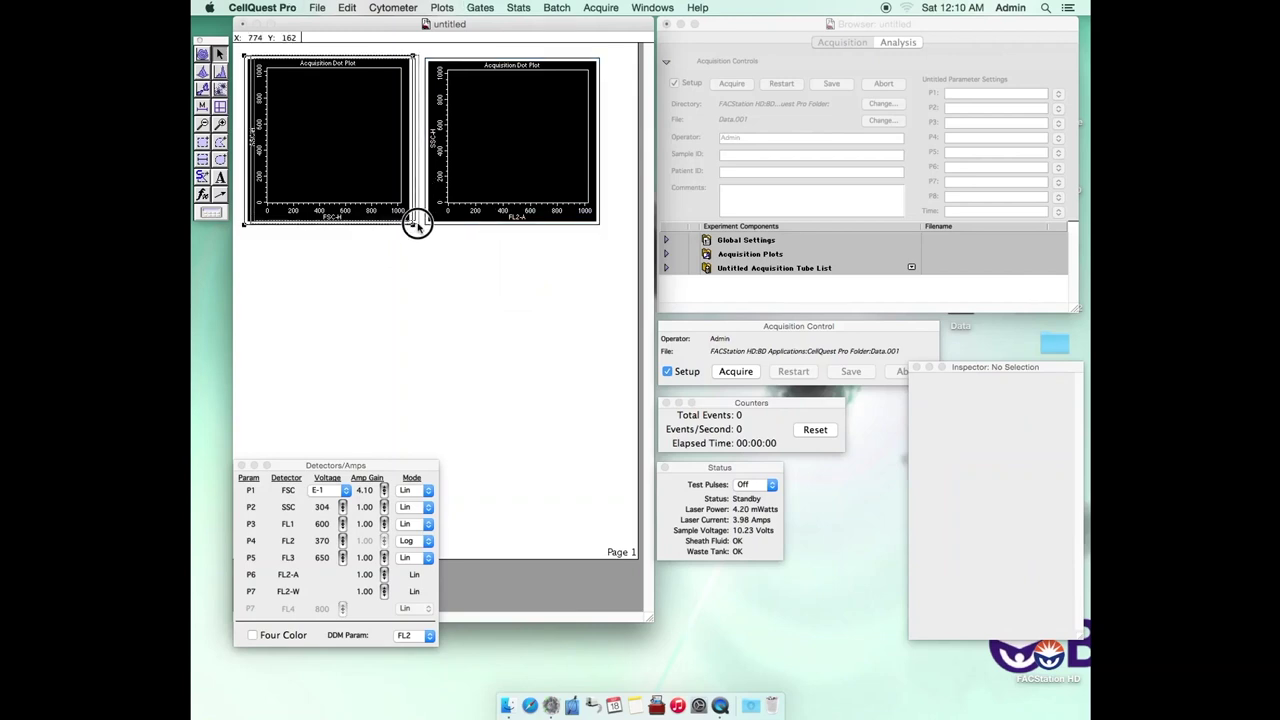
left_click_drag(417, 226, 425, 227)
- Add an Acq->Analysis histogram about 3.44 by 3.28 inches below the first dot plot, set its X parameter to FL2-A, and adjust its position
left_click(223, 72)
left_click_drag(253, 246, 426, 413)
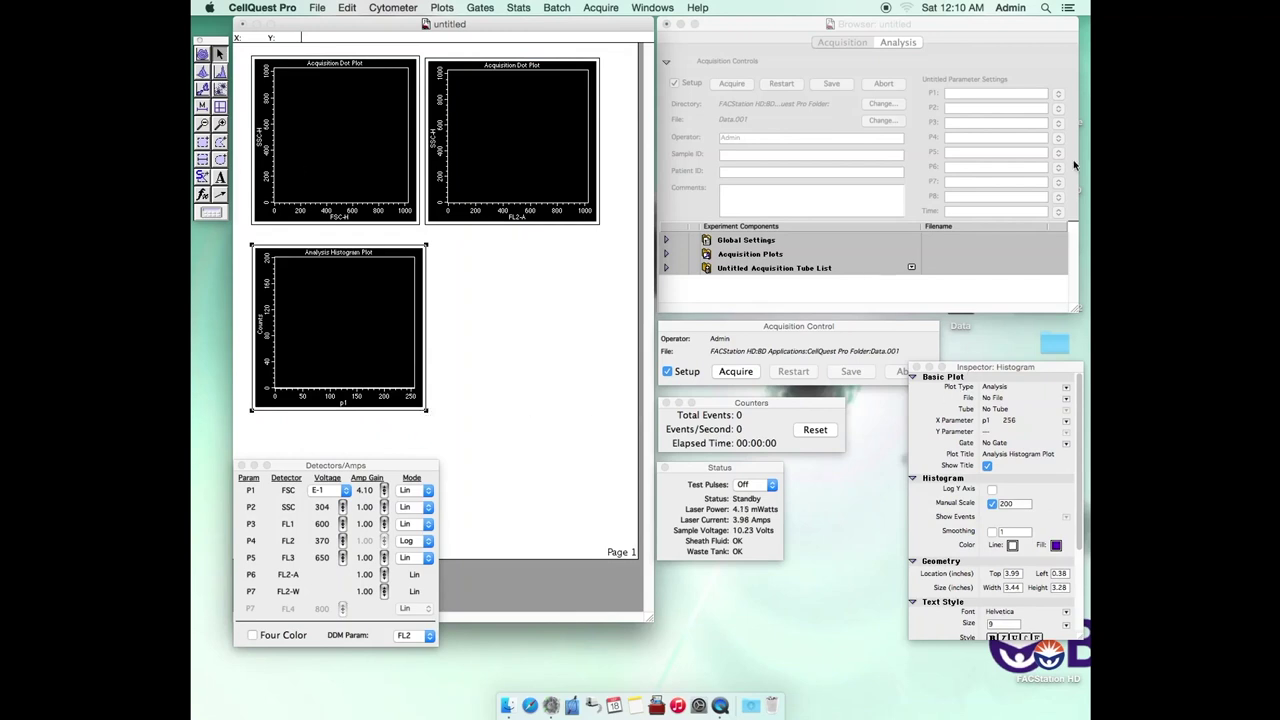
left_click(1067, 392)
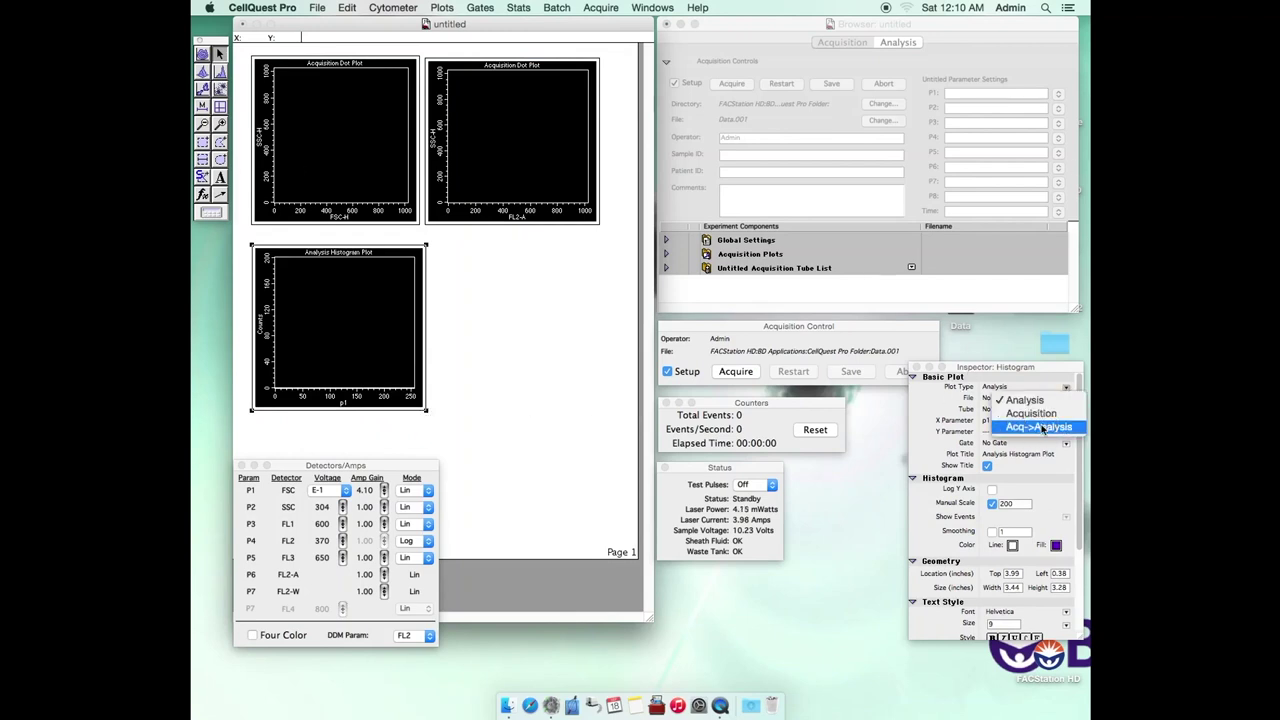
left_click(1046, 414)
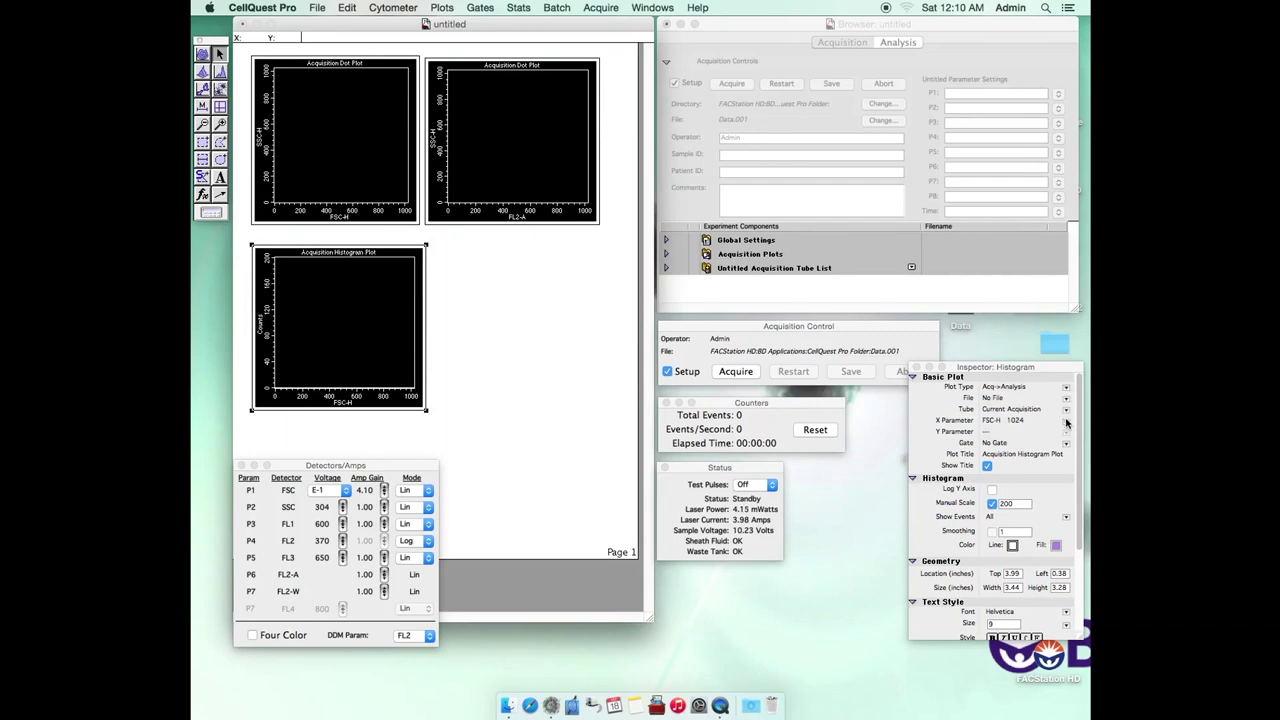
left_click(343, 402)
left_click(352, 459)
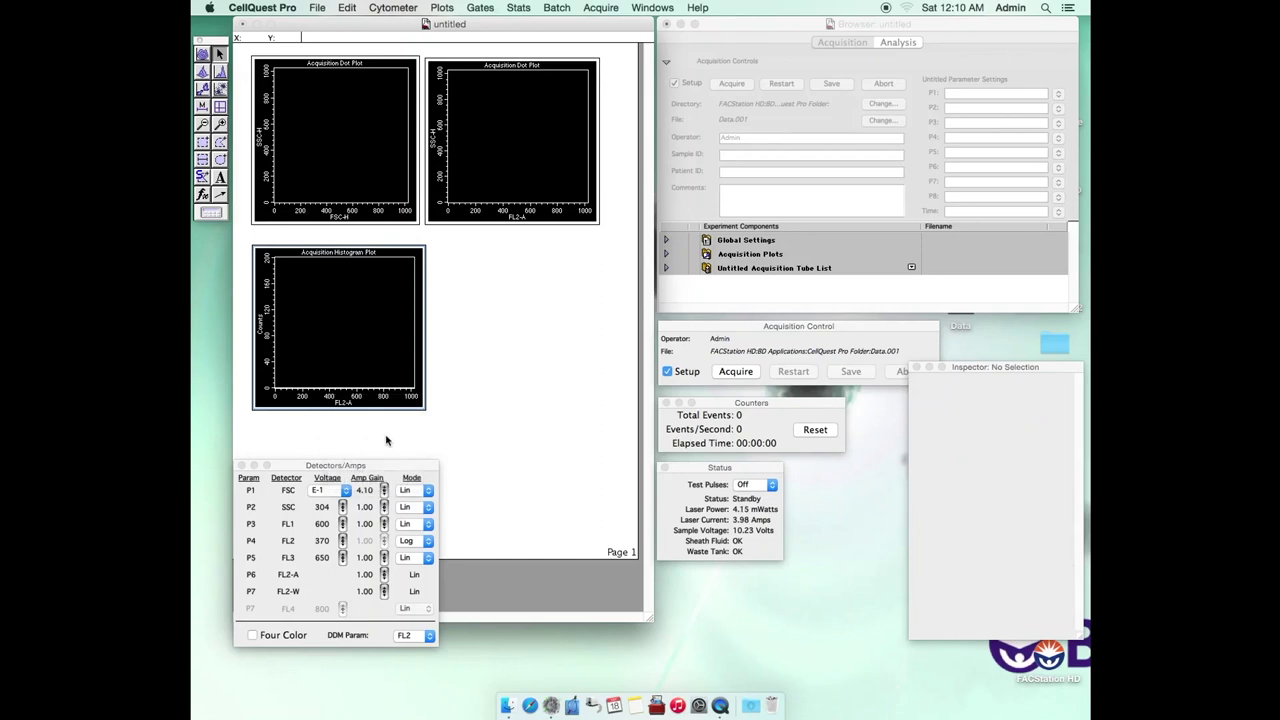
left_click_drag(414, 403, 405, 396)
- Draw an Acq->Analysis dot plot about 3.44 by 3.33 inches beside the histogram, with FL2-A on the X axis and FL2-W on Y
left_click(221, 87)
left_click(222, 90)
left_click_drag(430, 241, 606, 409)
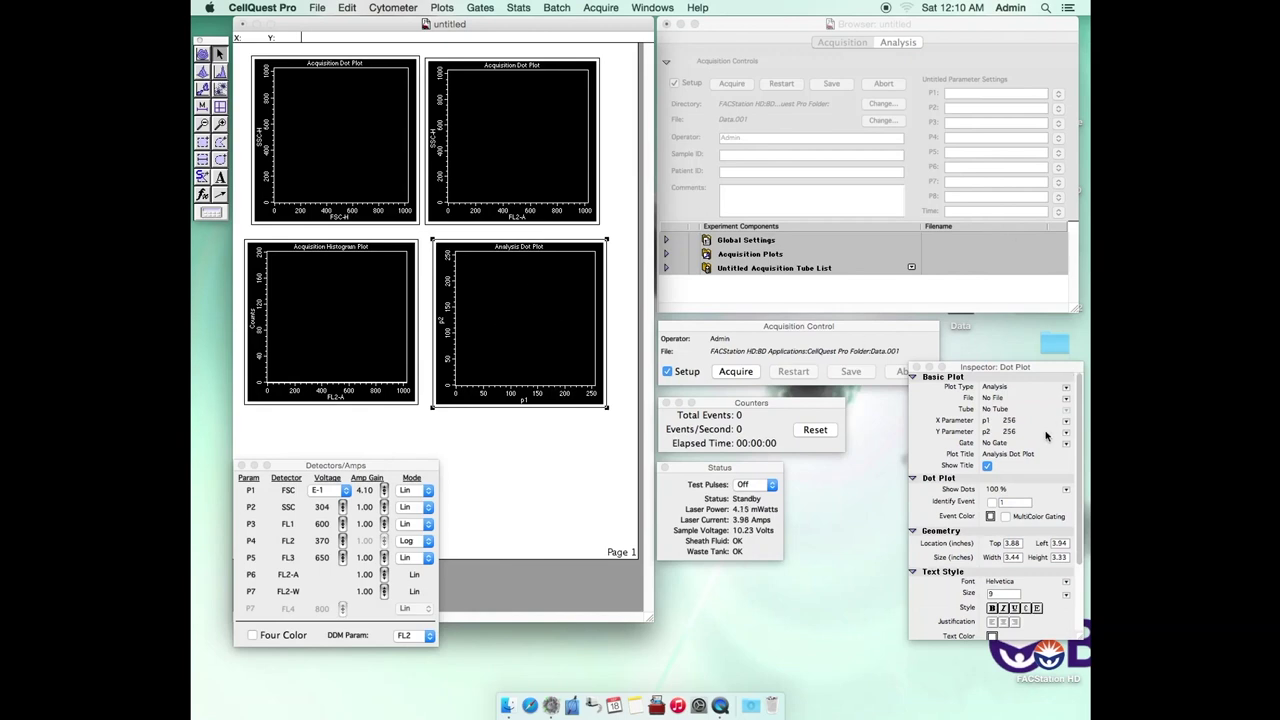
left_click(1067, 388)
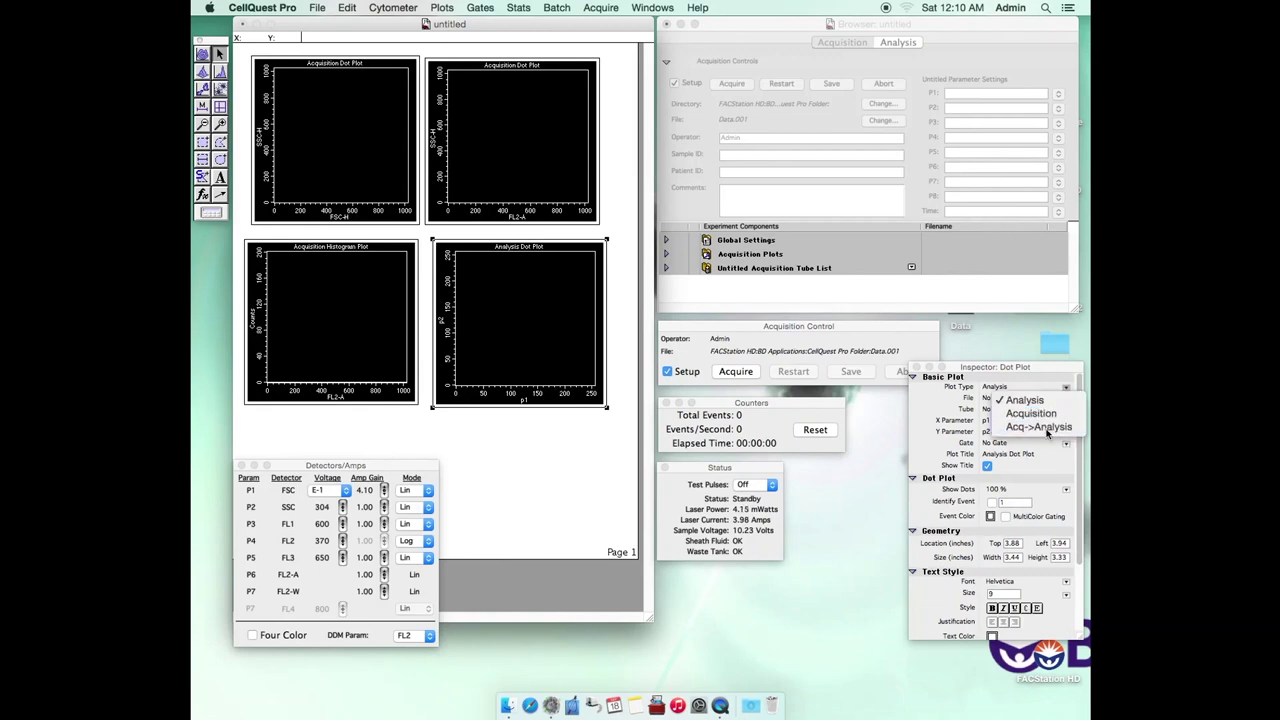
left_click(1015, 428)
left_click(524, 401)
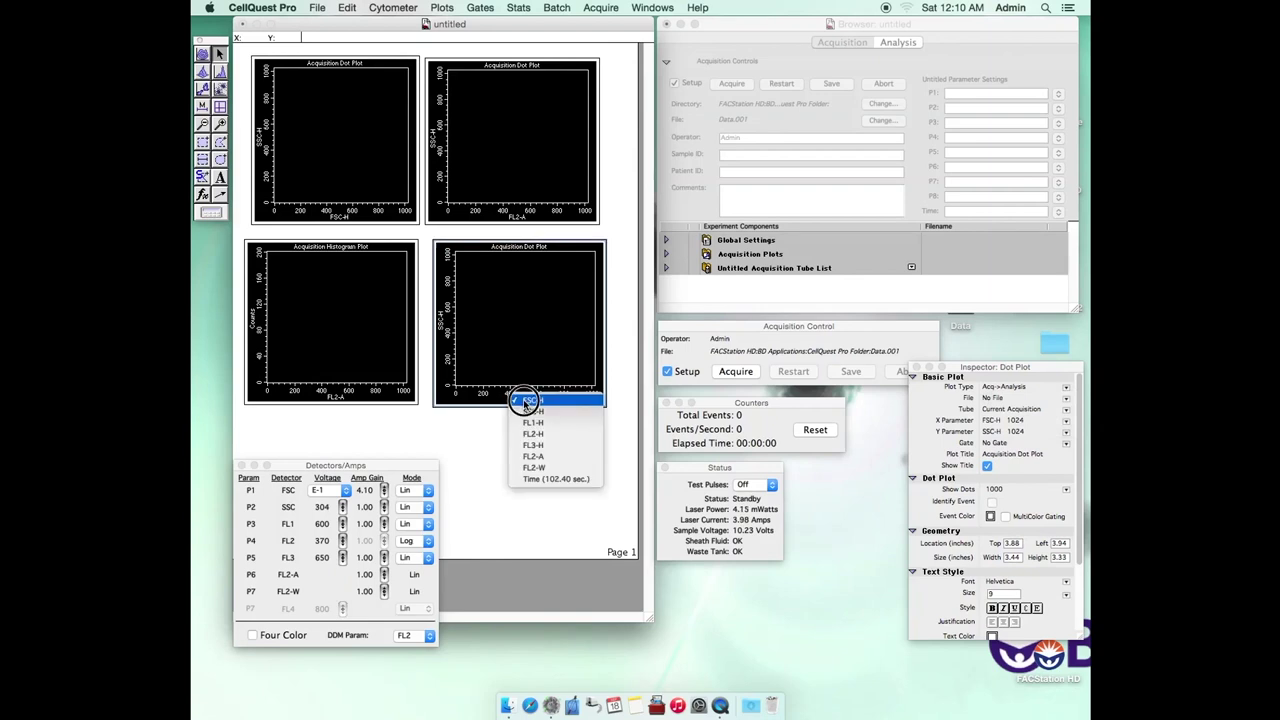
left_click(526, 459)
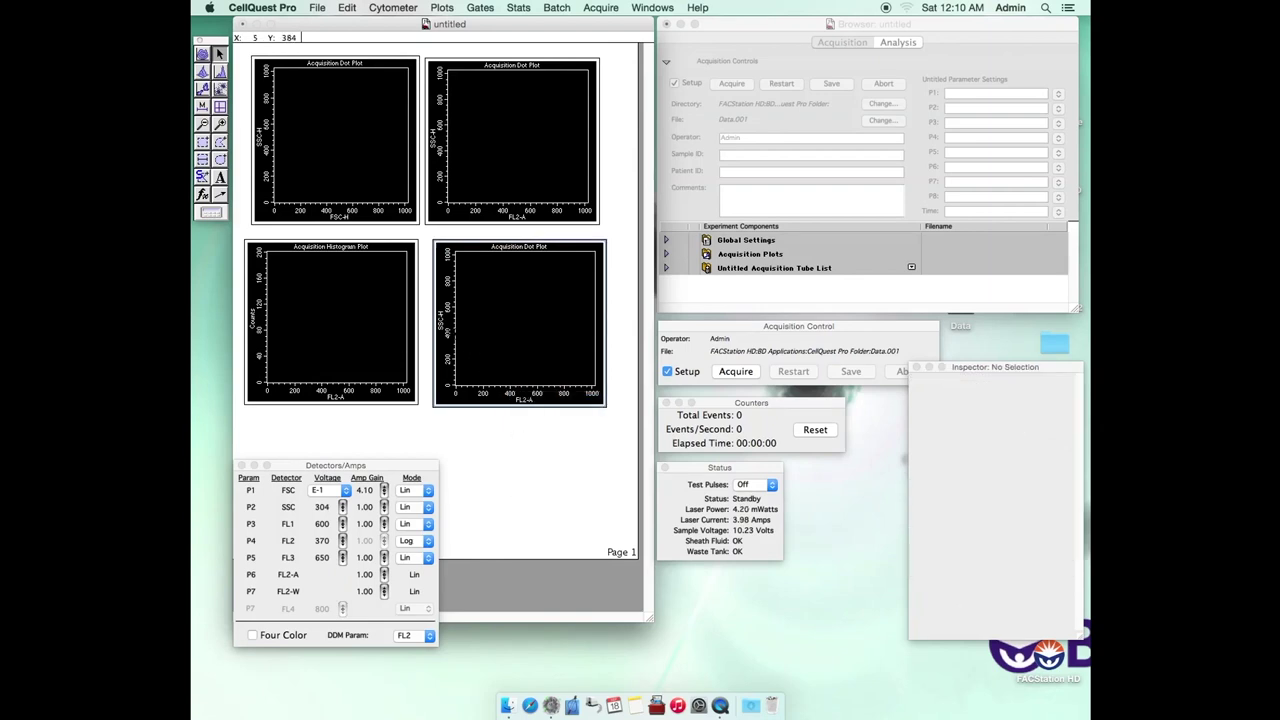
left_click(443, 324)
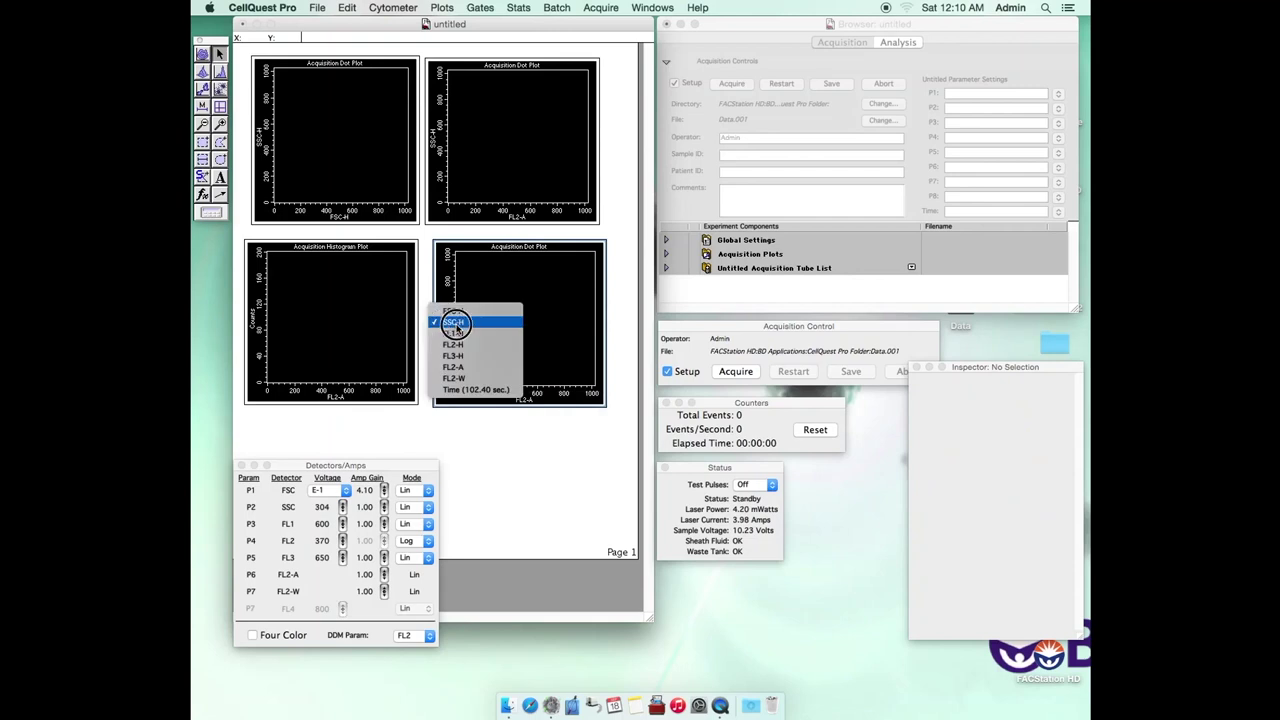
left_click(457, 378)
- Move the Detectors/Amps and Counters windows up slightly and bring the Browser window to the front
left_click_drag(382, 464, 388, 421)
left_click_drag(763, 405, 763, 402)
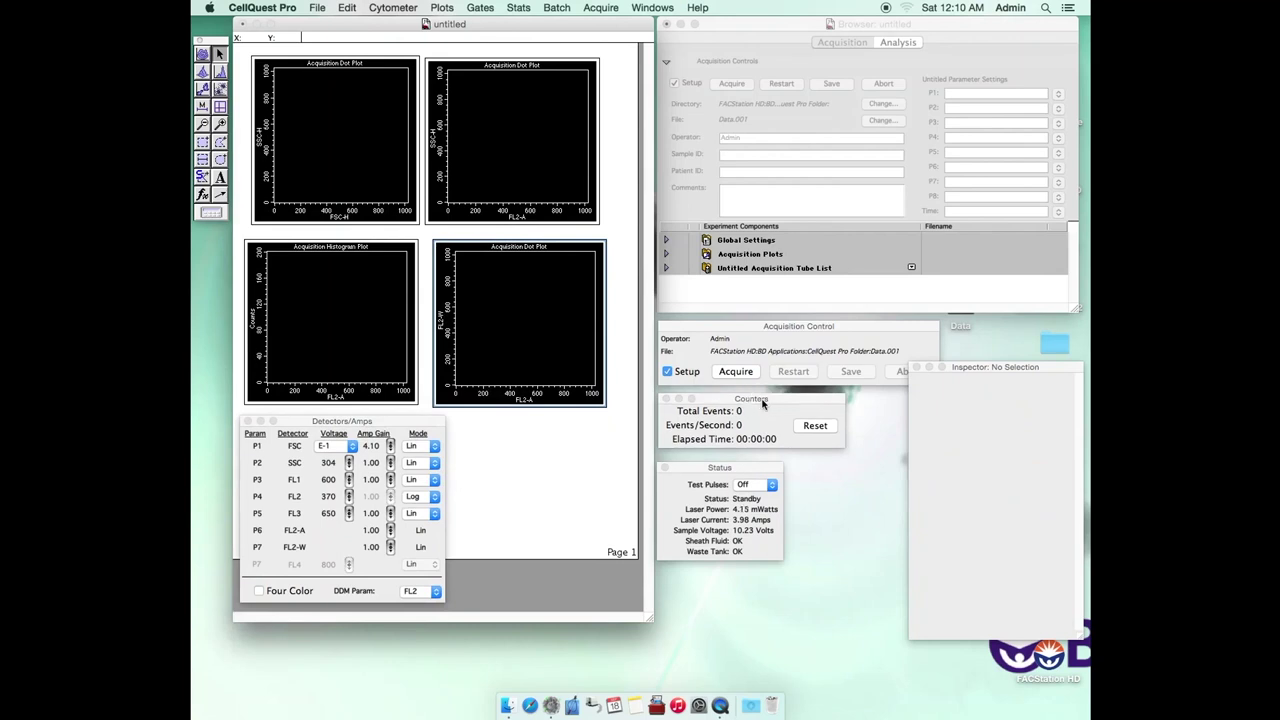
left_click(765, 303)
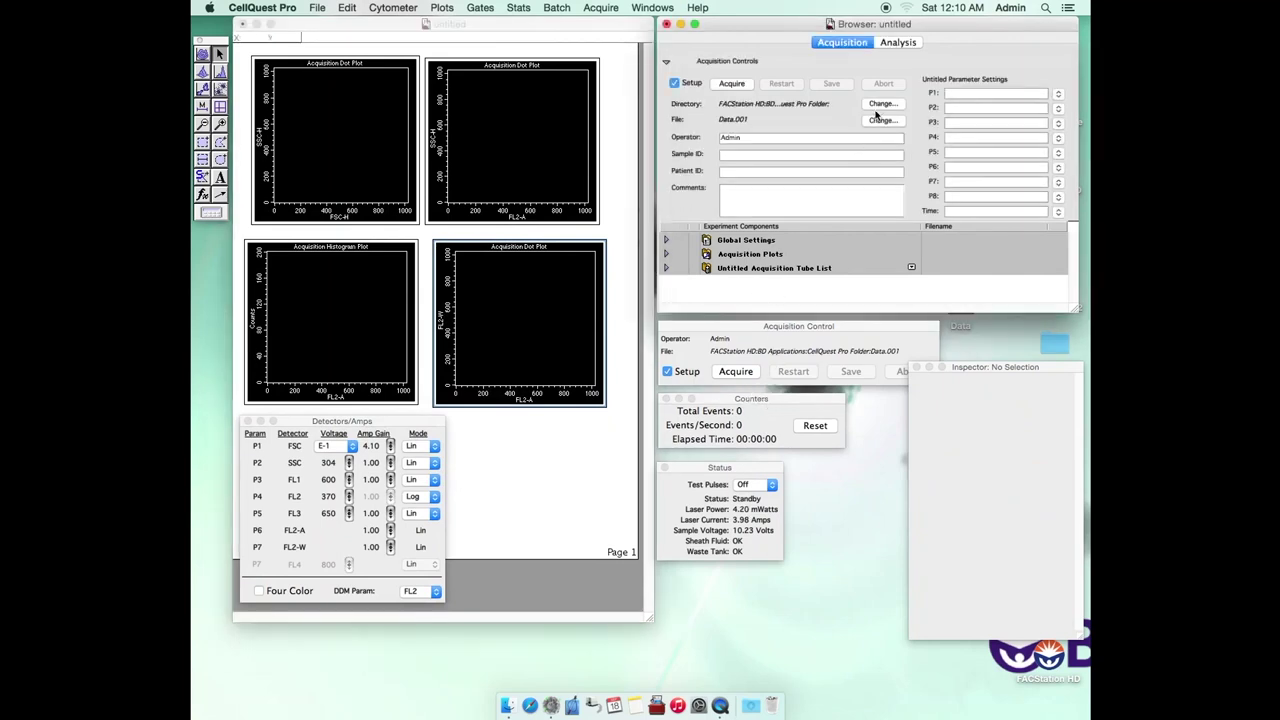
- Set the destination folder for acquired data to DEMO, inside the researcher's folder under VT_lab
left_click(879, 106)
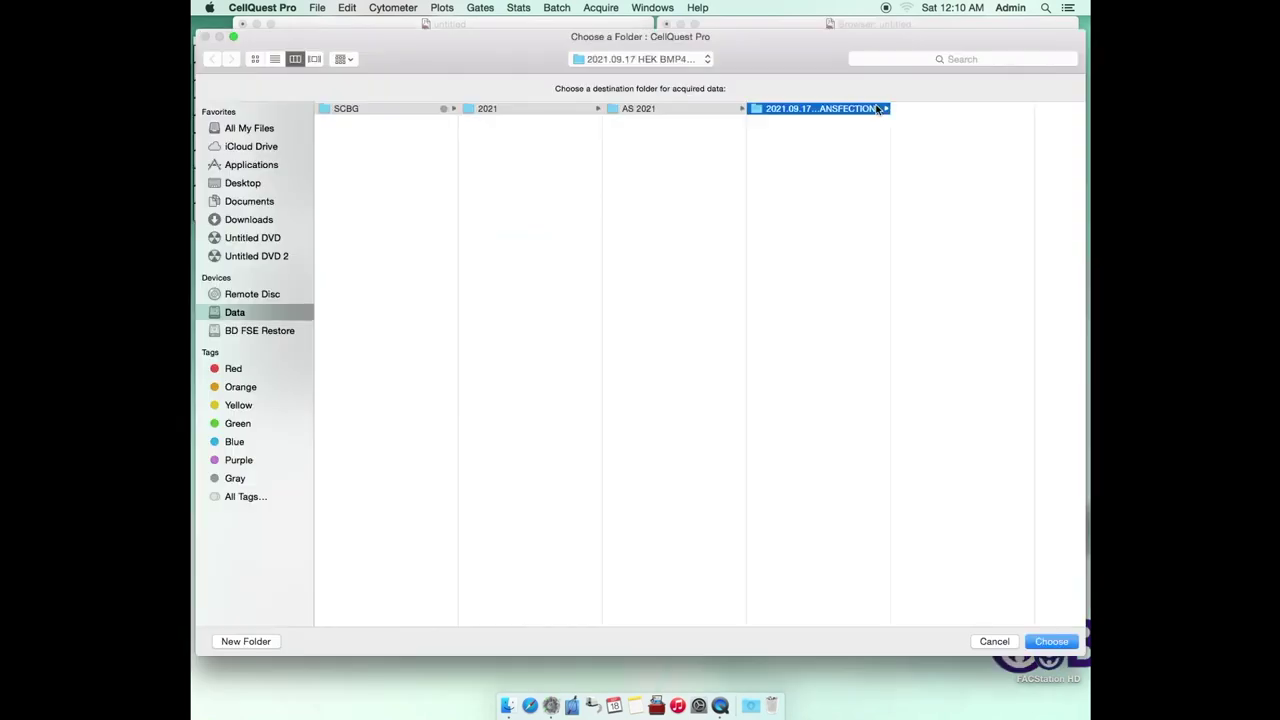
left_click(375, 514)
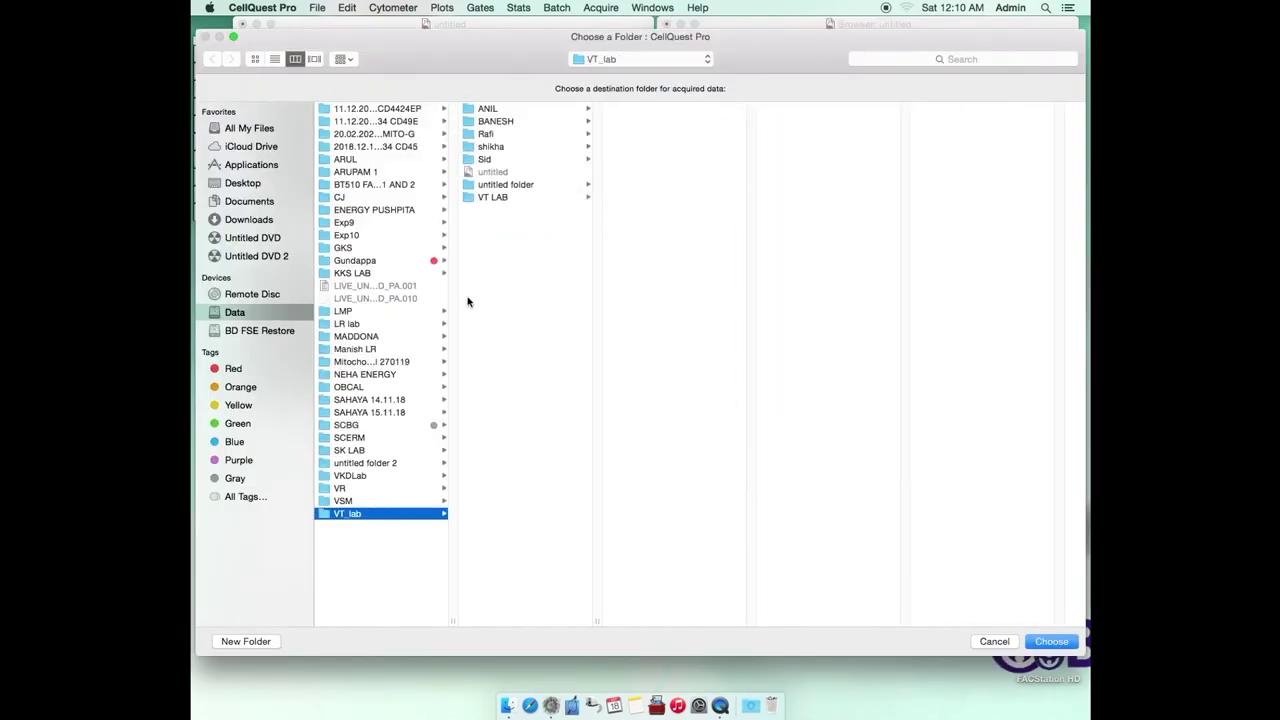
left_click(484, 135)
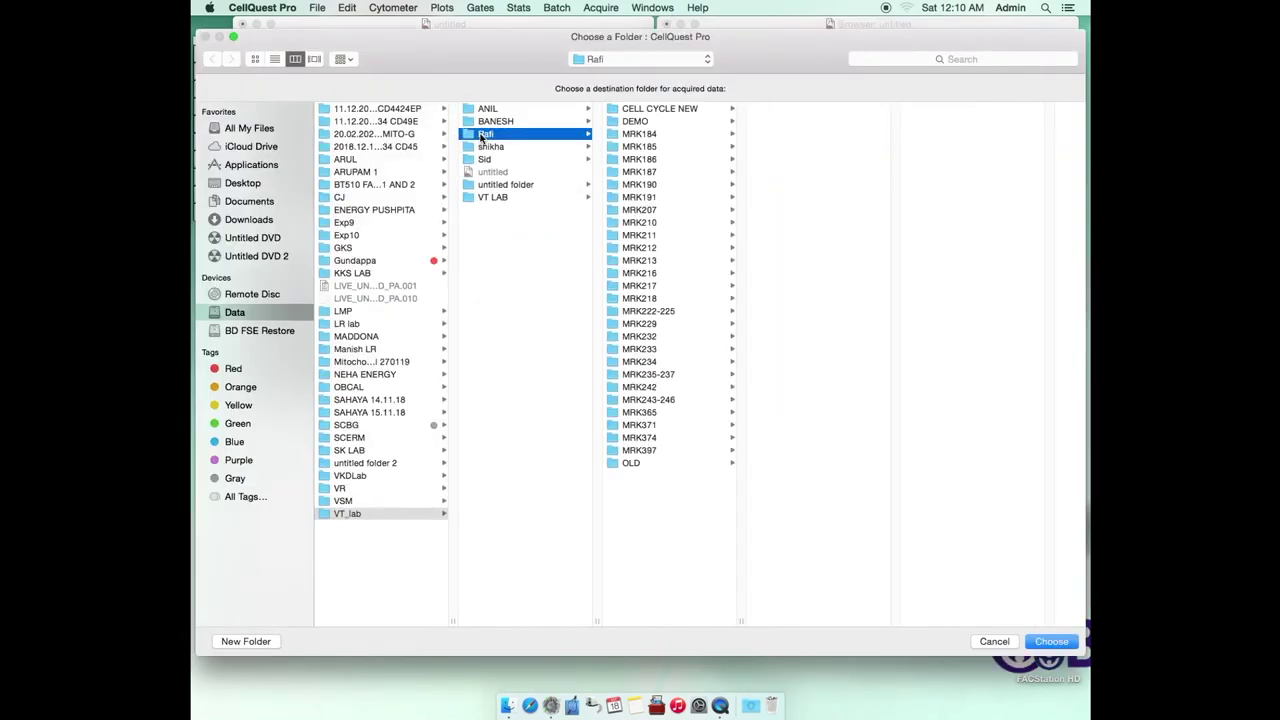
left_click(658, 122)
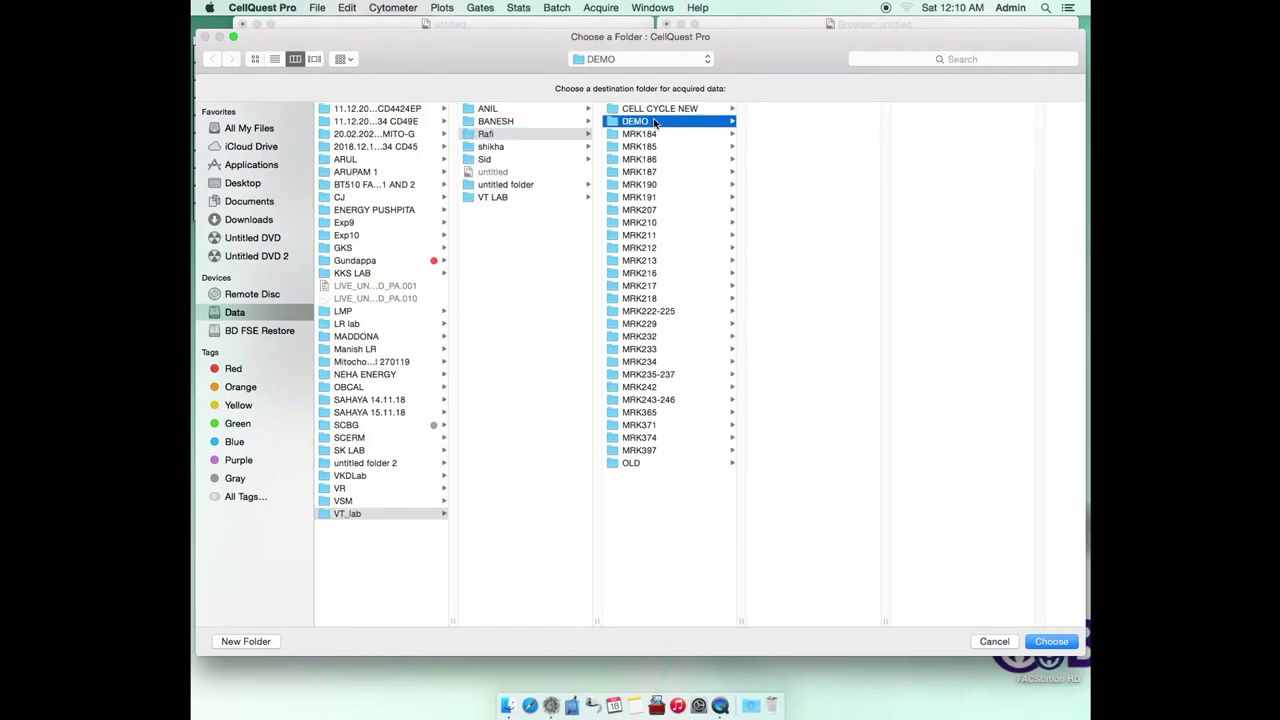
left_click(1040, 640)
- Set the acquisition file name to the custom prefix UNTREATED with a file count suffix of 1
left_click(882, 122)
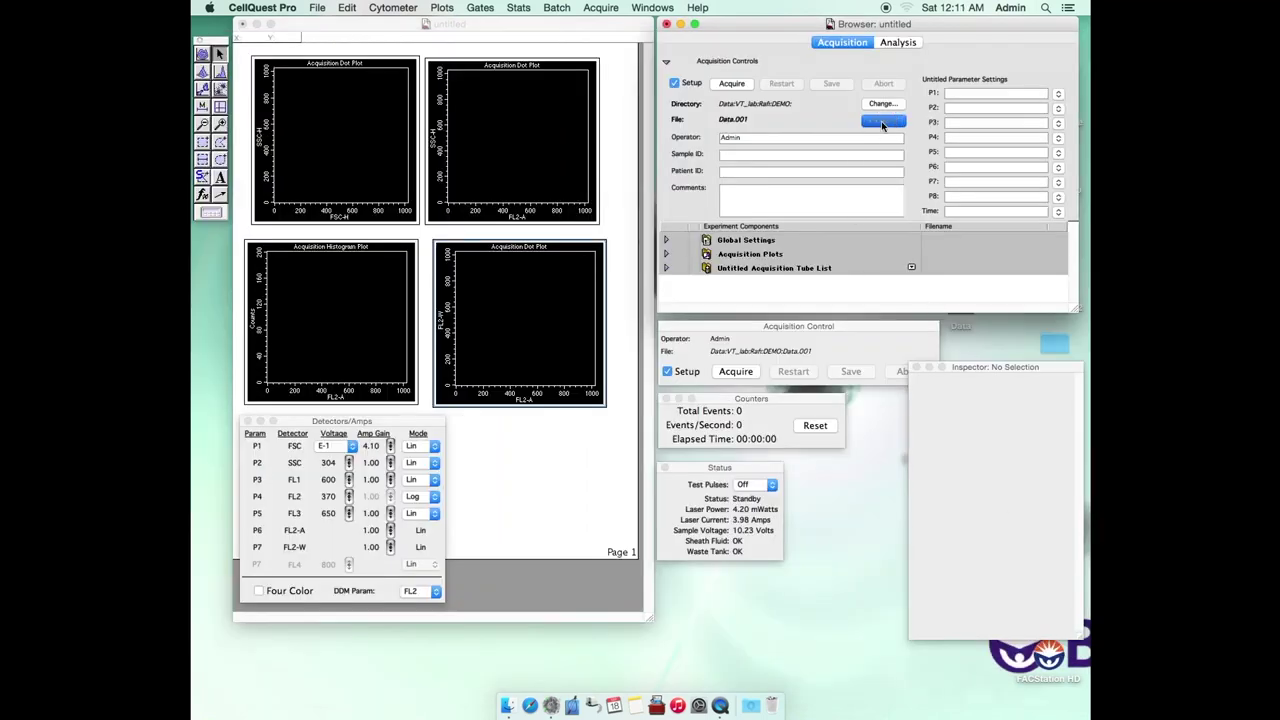
type("Dat")
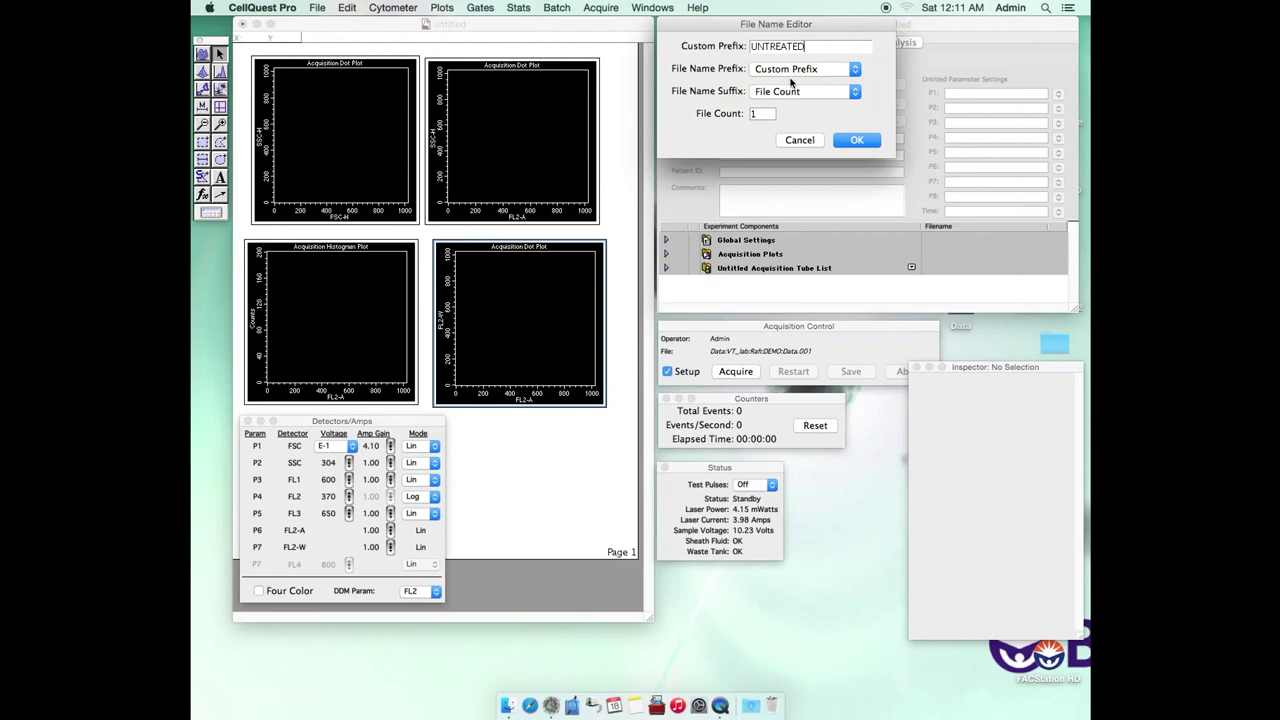
left_click(855, 141)
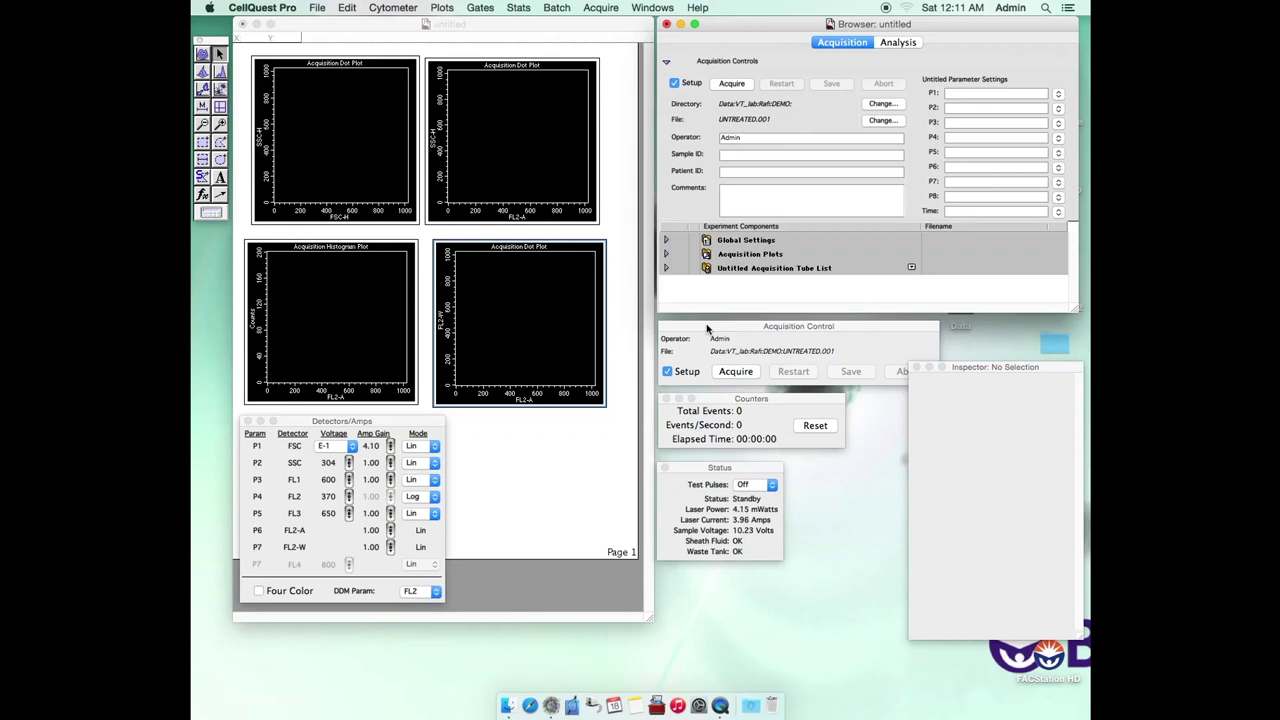
- Acquire the untreated sample in setup mode until the populations show on all four plots, and pause the acquisition
left_click(736, 372)
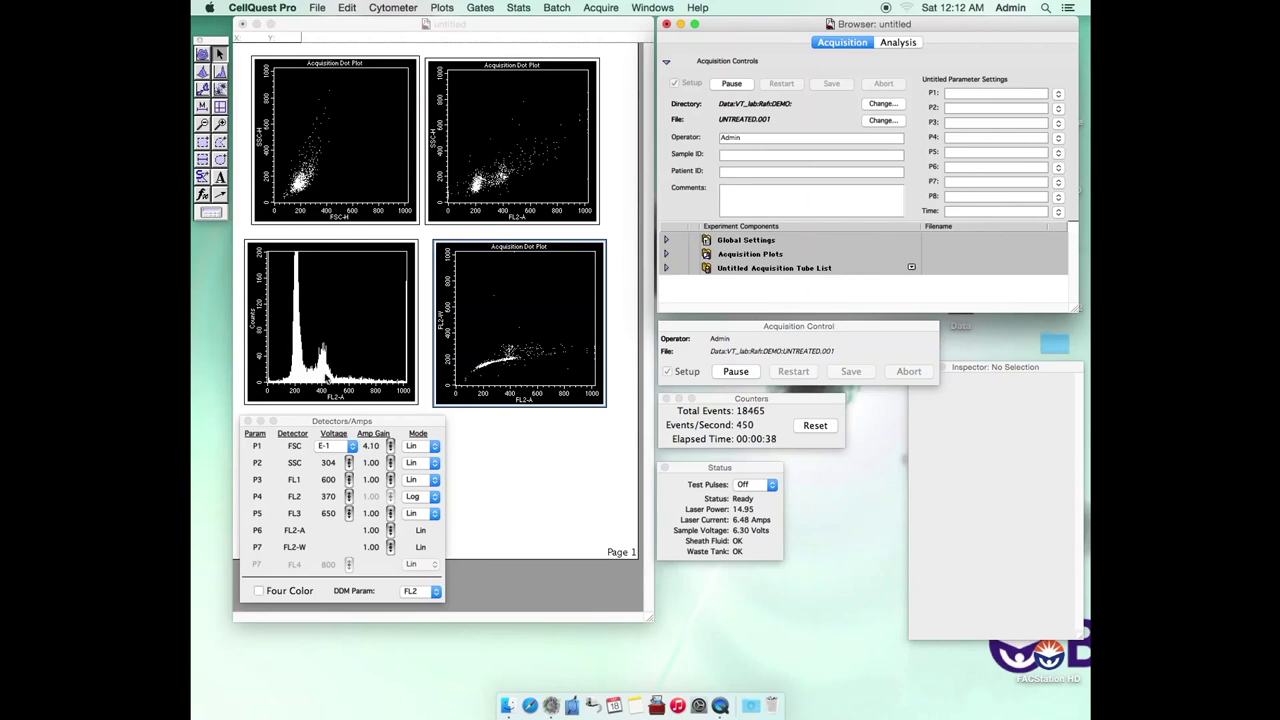
left_click(737, 371)
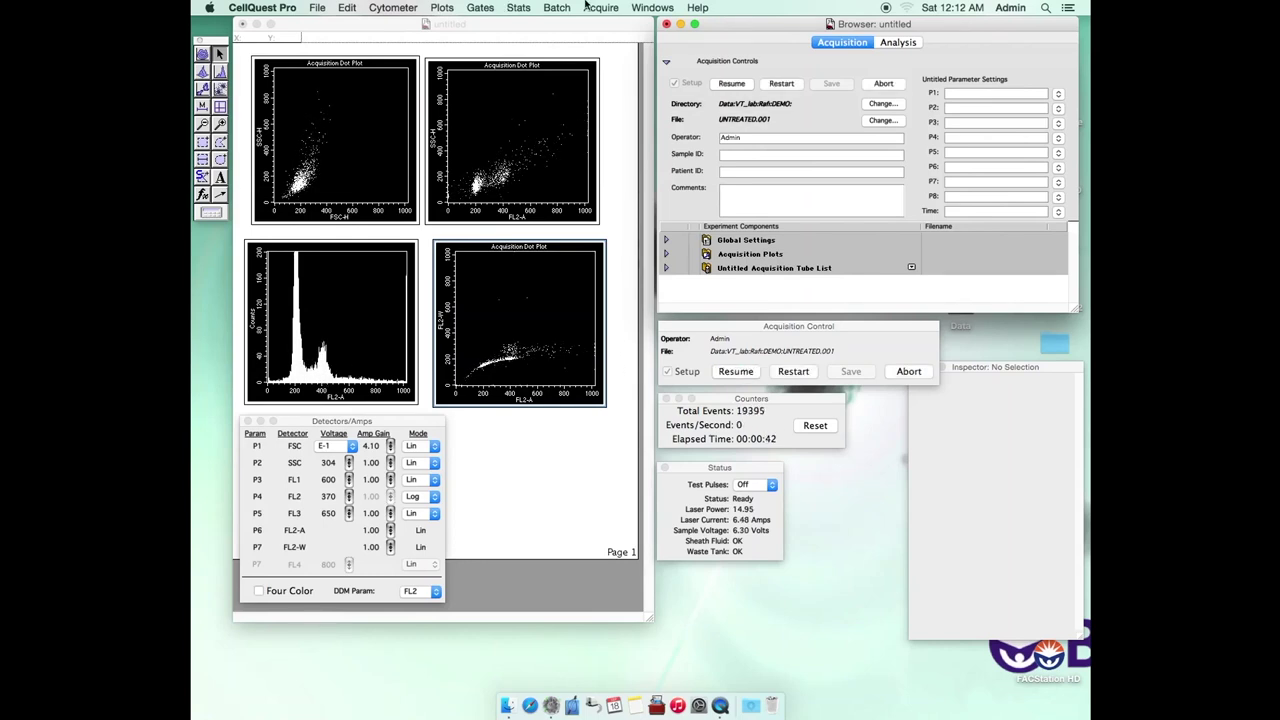
- Confirm the Acquisition & Storage settings with collection stopping at 10000 of all events and a resolution of 1024
left_click(647, 7)
mouse_move(610, 8)
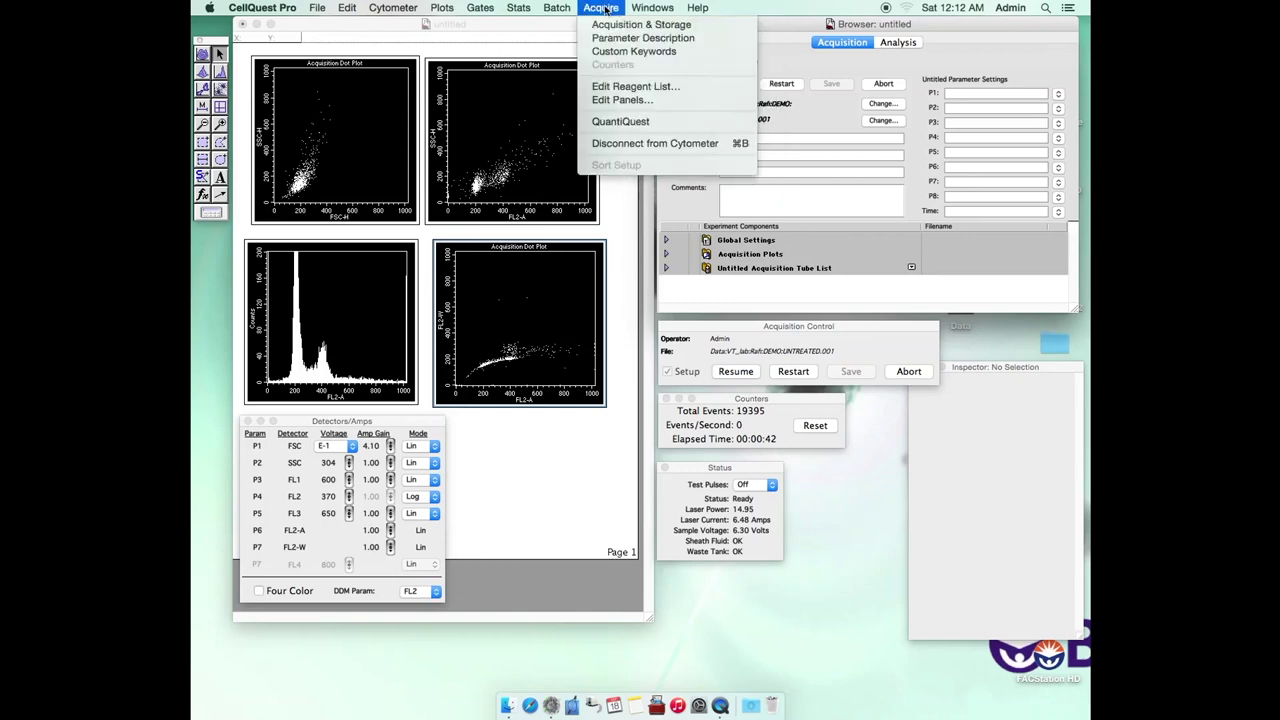
left_click(618, 26)
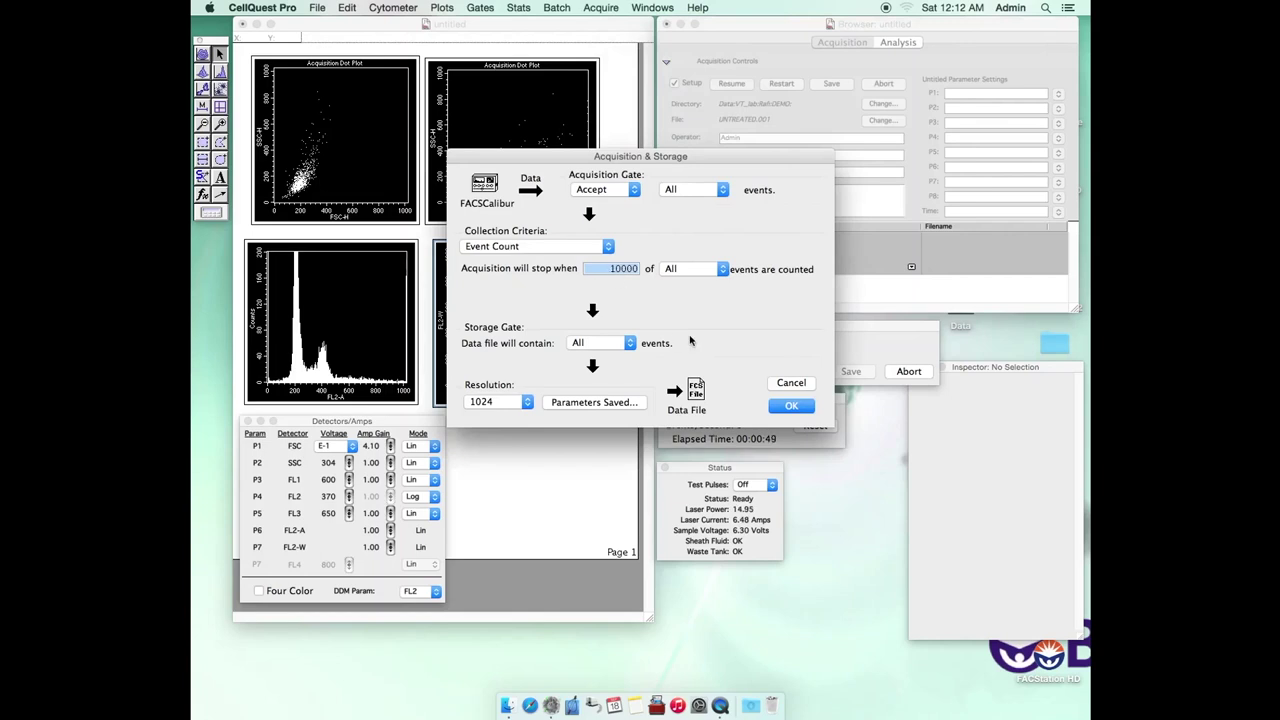
left_click(786, 406)
- Abort the paused setup run and turn off Setup mode for the recorded acquisition
left_click(922, 373)
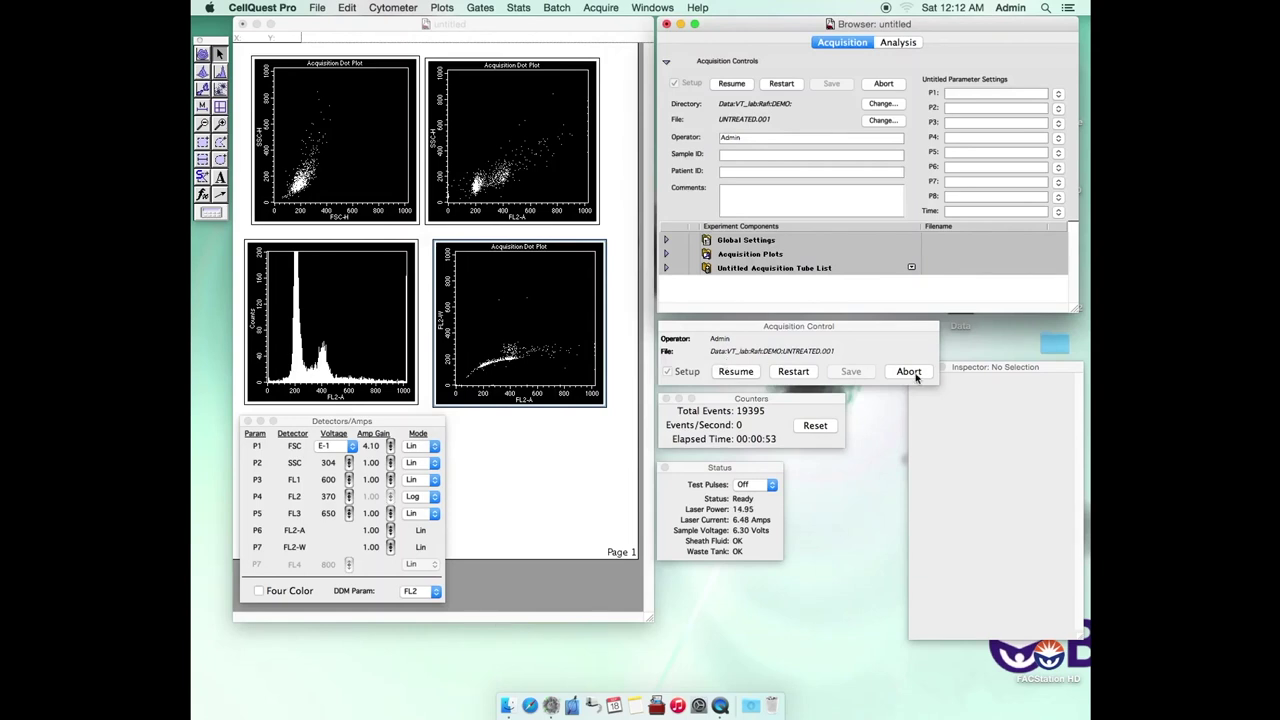
left_click(668, 372)
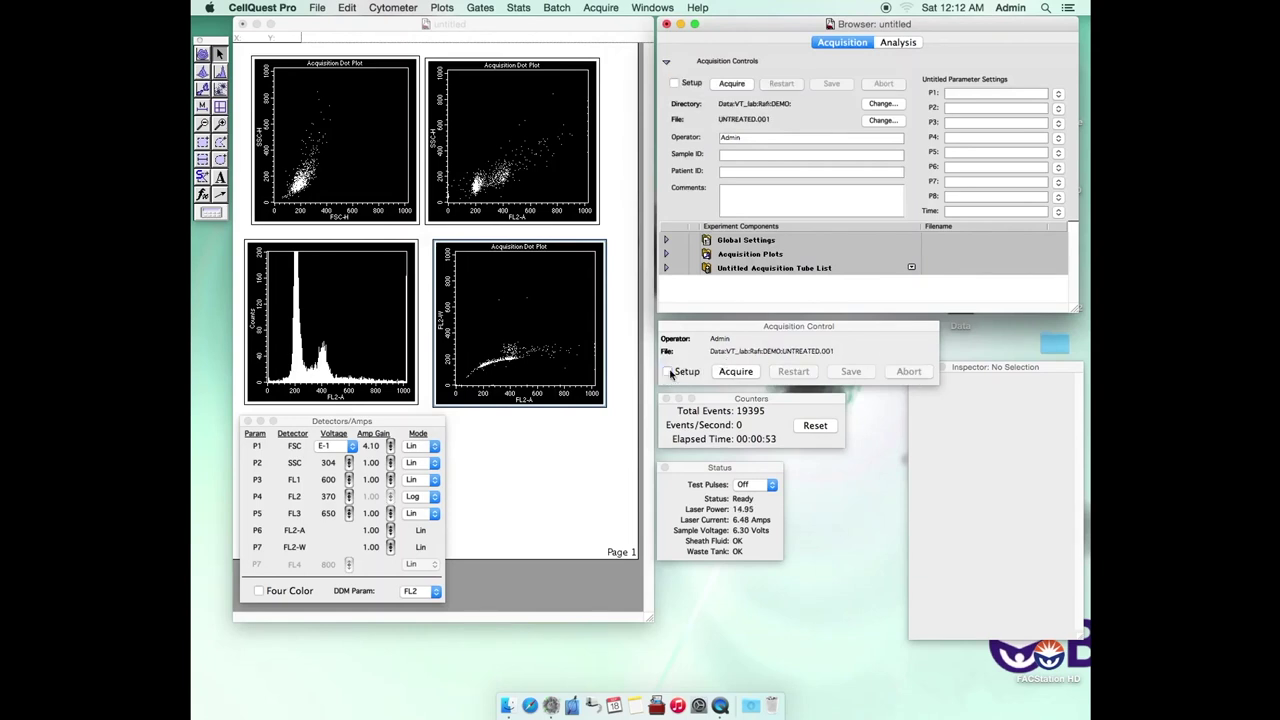
- Record the untreated sample's 10000 events to UNTREATED.001 and turn Setup mode back on
left_click(736, 371)
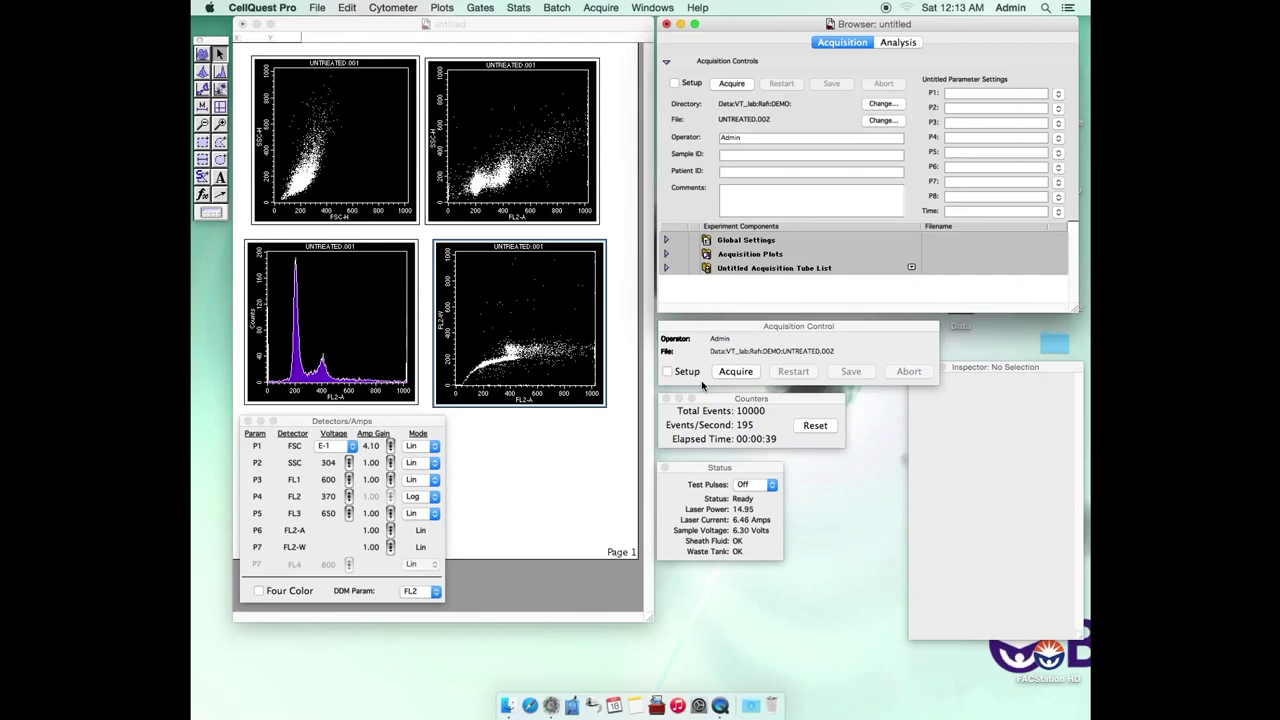
left_click(685, 375)
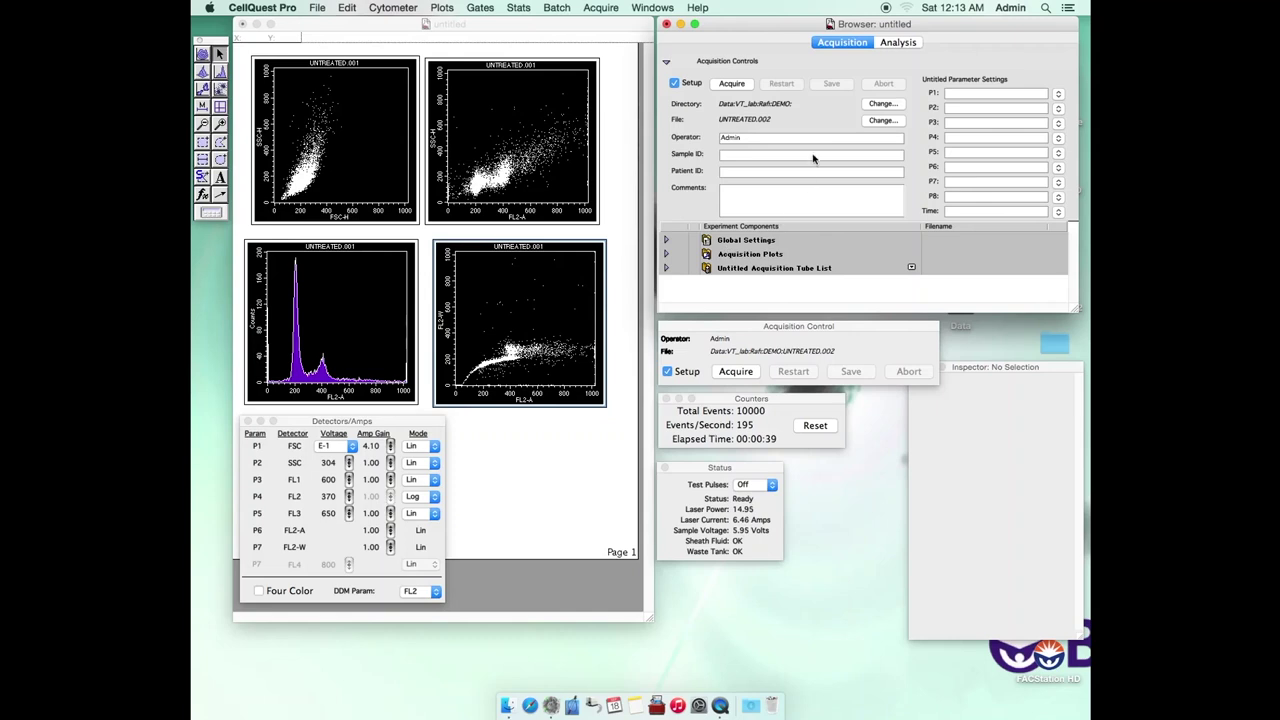
- Set the acquisition file name to the custom prefix TREATED with a file count of 1
left_click(880, 120)
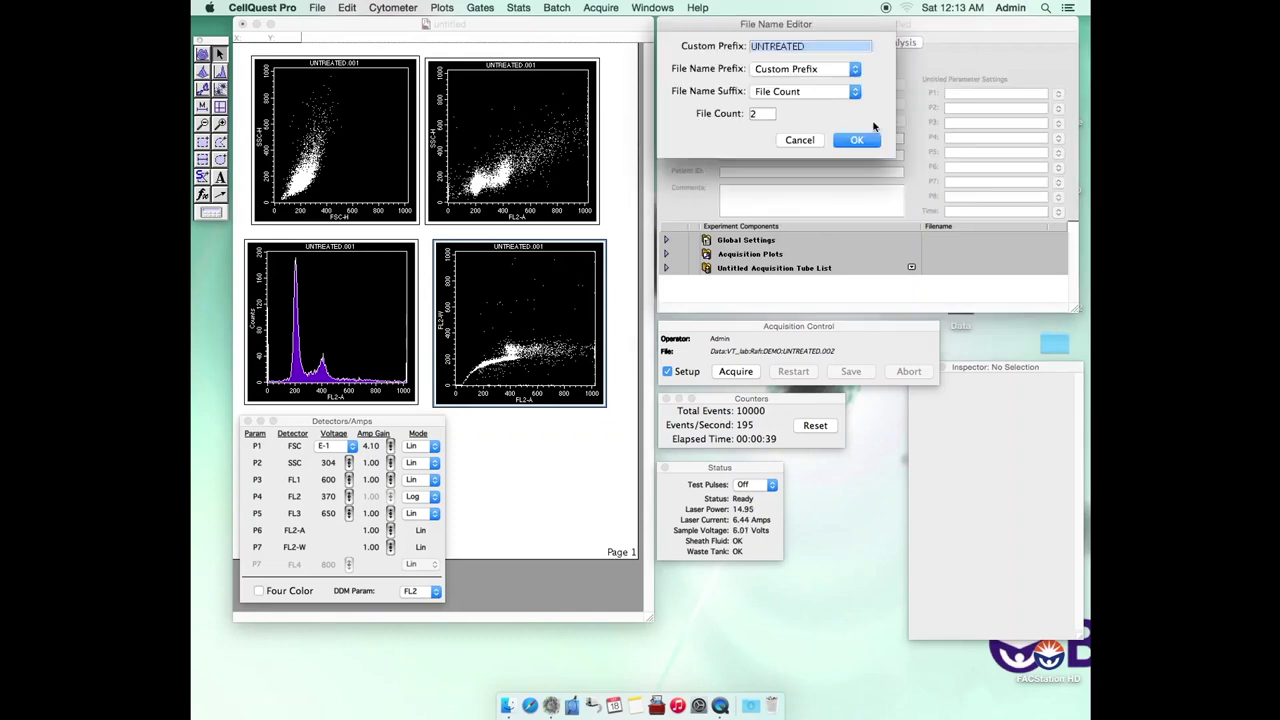
left_click(763, 46)
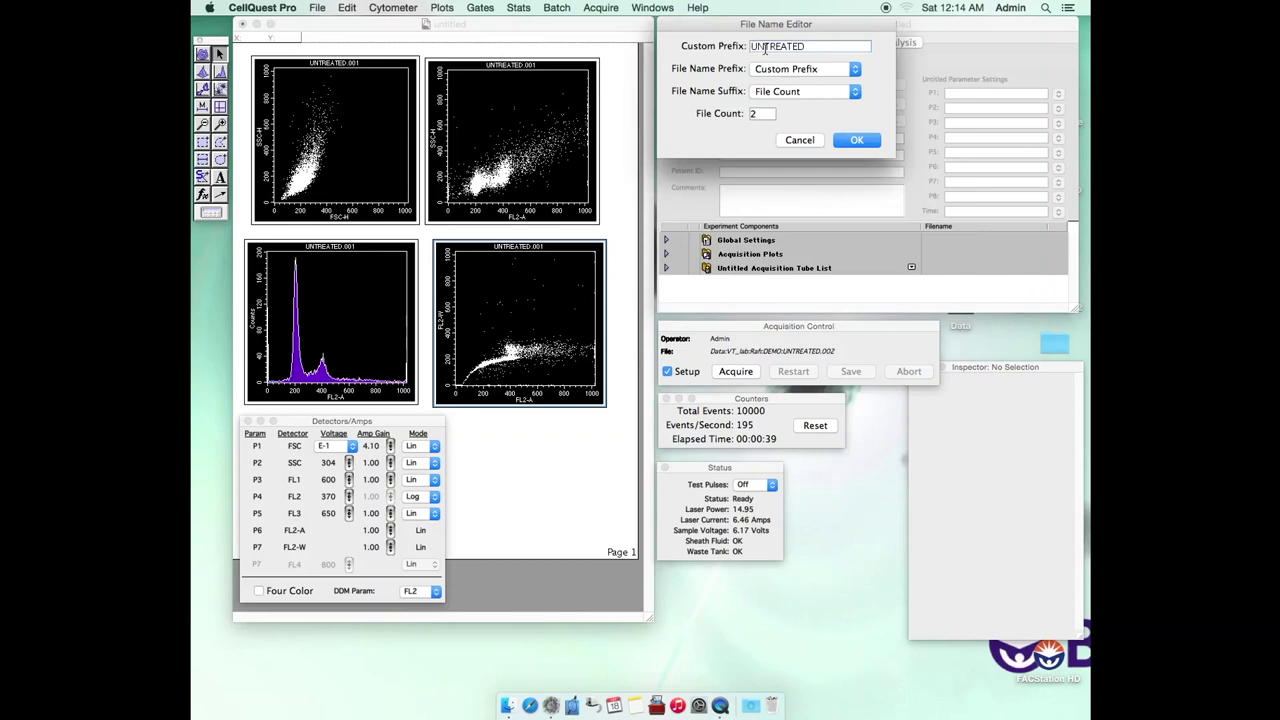
key("BackSpace")
key("BackSpace")
left_click(765, 113)
key("BackSpace")
type("1")
left_click(850, 143)
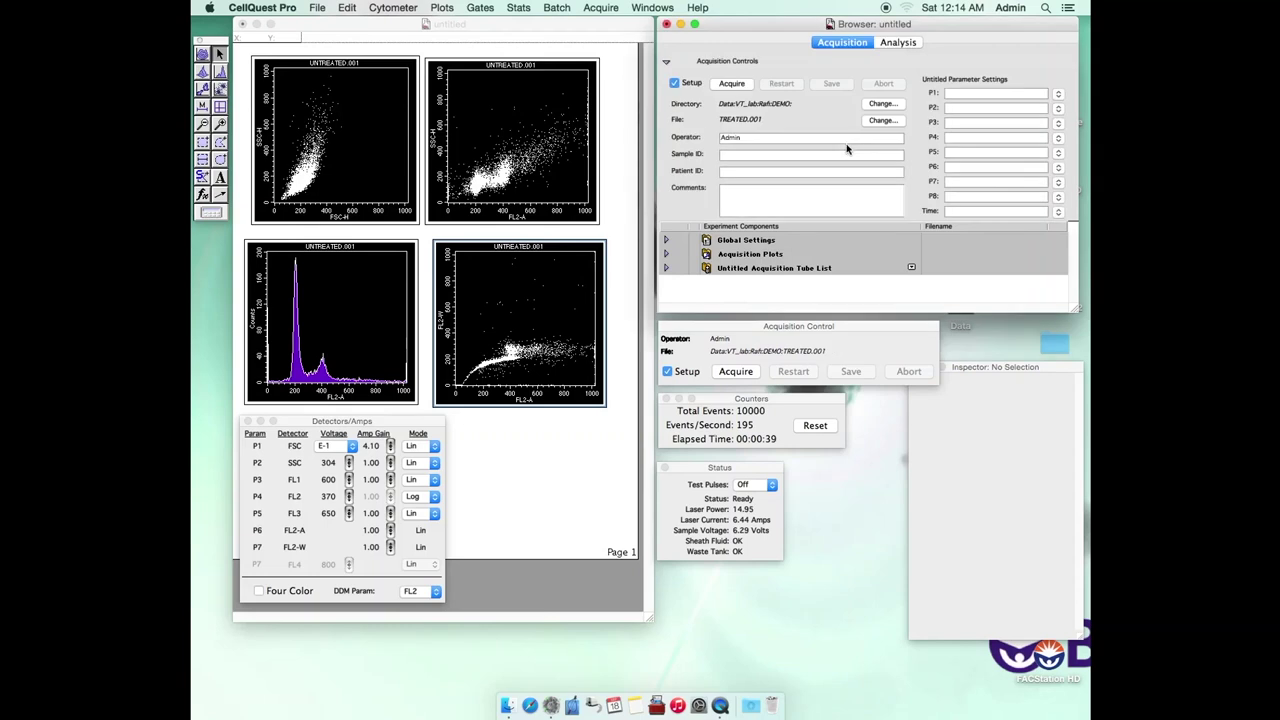
- Acquire the treated sample in setup mode until its populations show on the plots, and abort the run
left_click(736, 371)
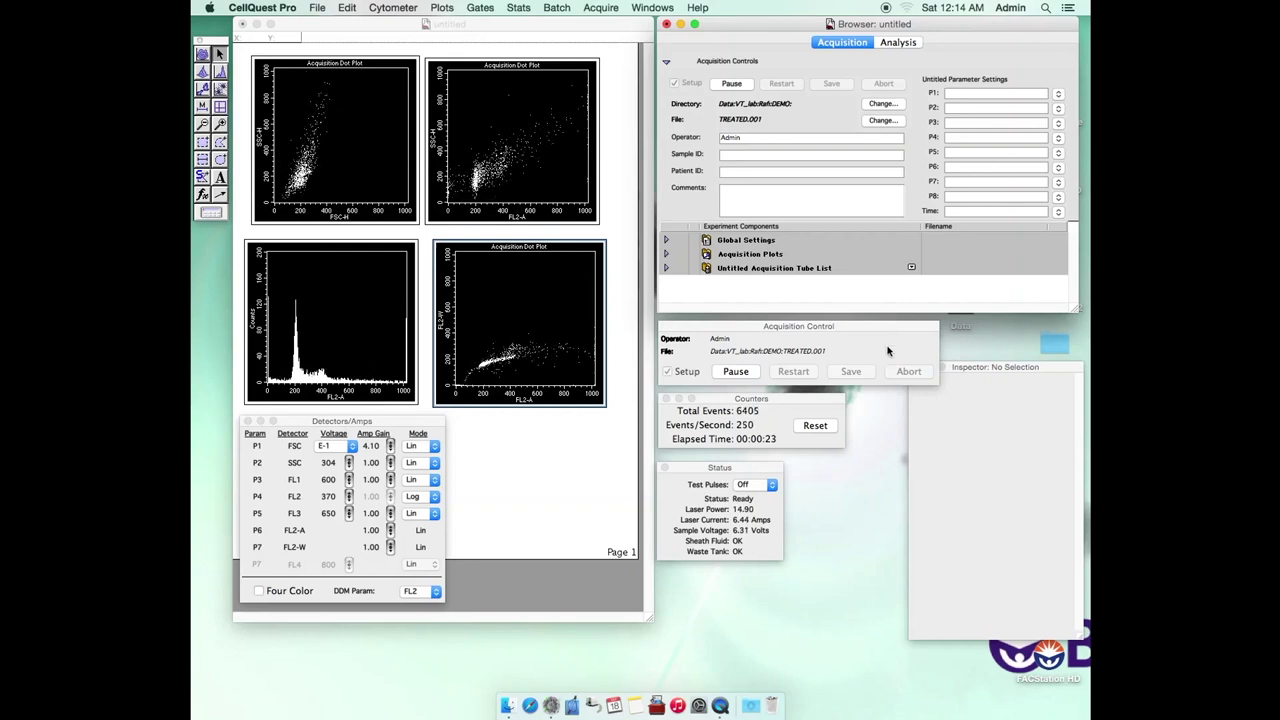
left_click(750, 372)
left_click(908, 372)
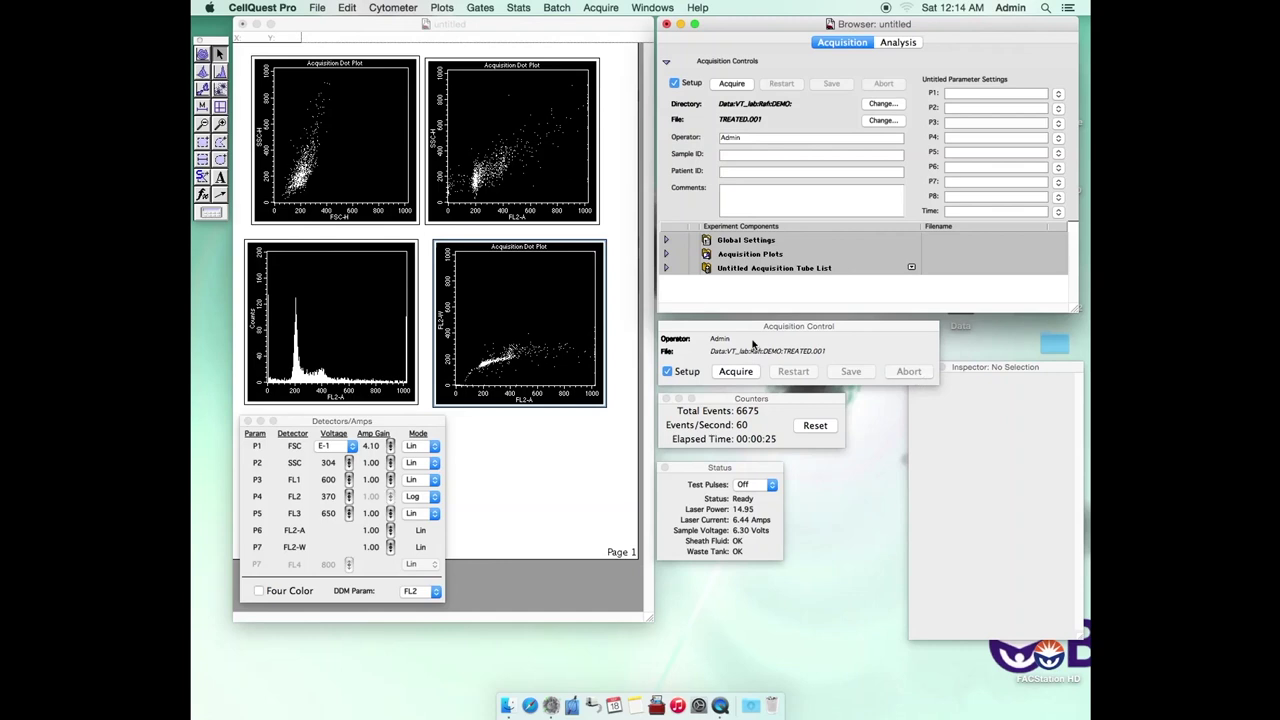
- Record the treated sample to TREATED.001 with Setup mode off, pausing and resuming the run, and turn Setup mode back on
left_click(666, 372)
left_click(736, 372)
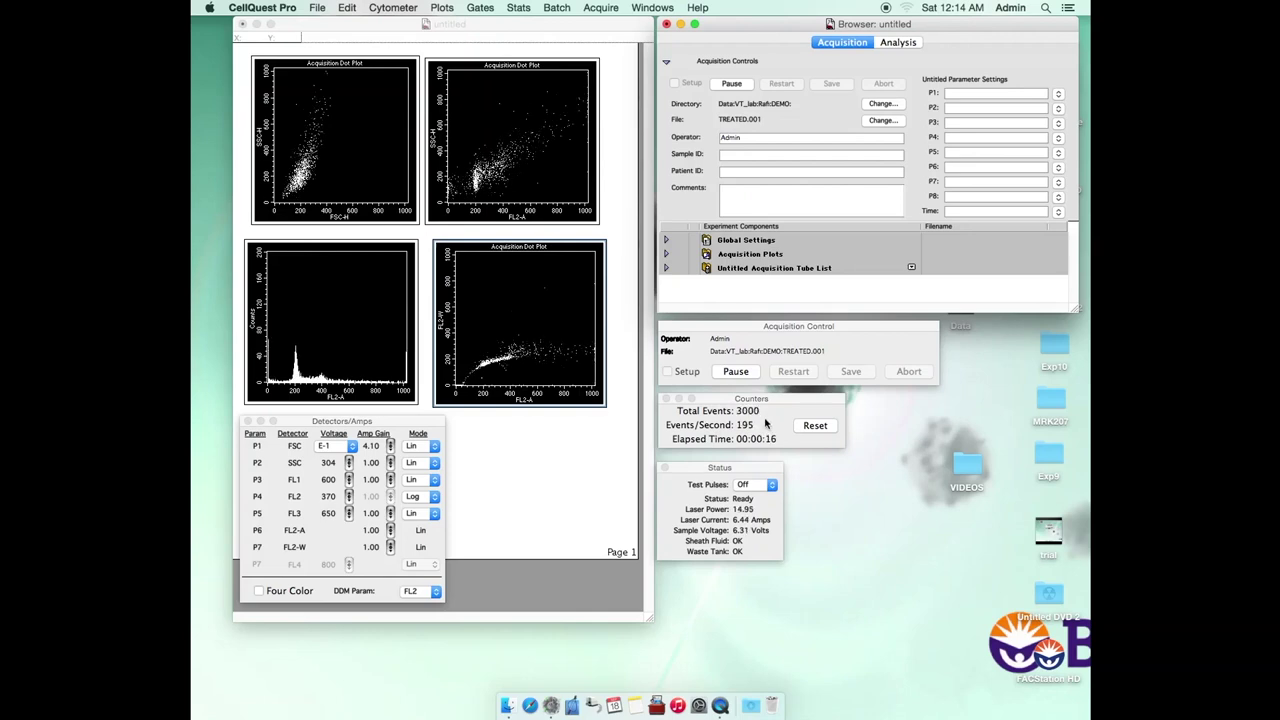
left_click(740, 371)
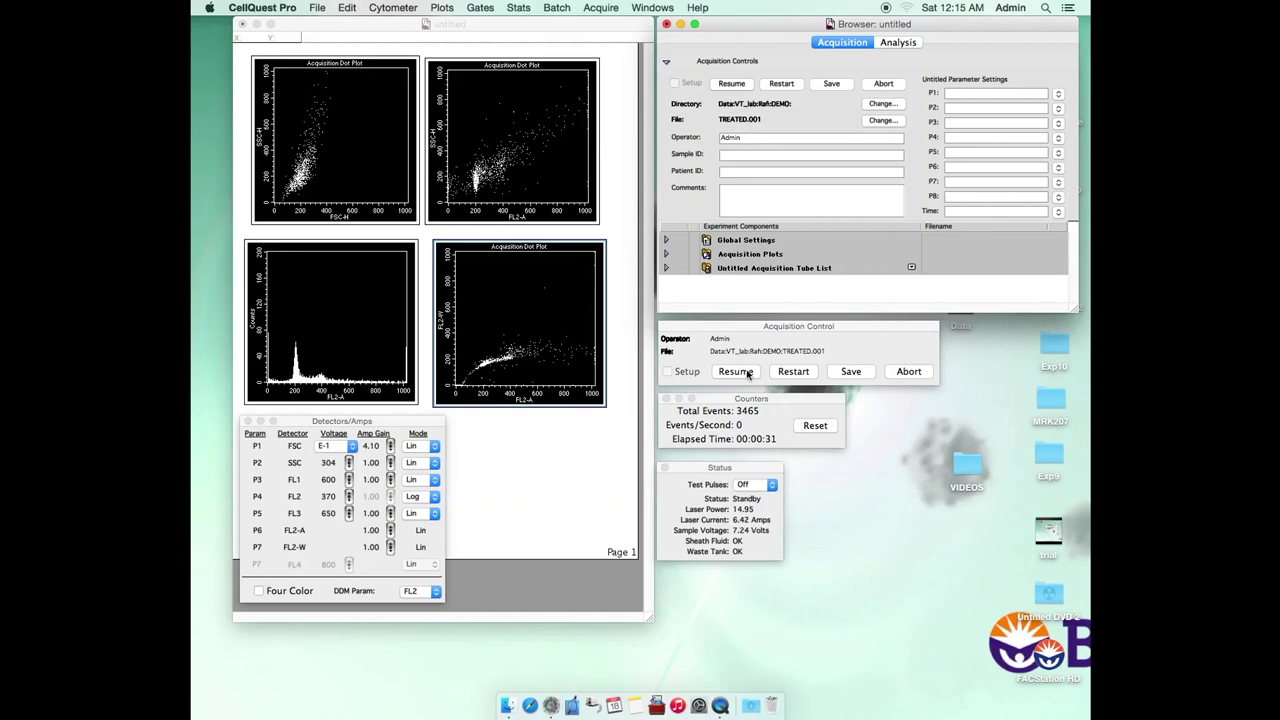
left_click(747, 374)
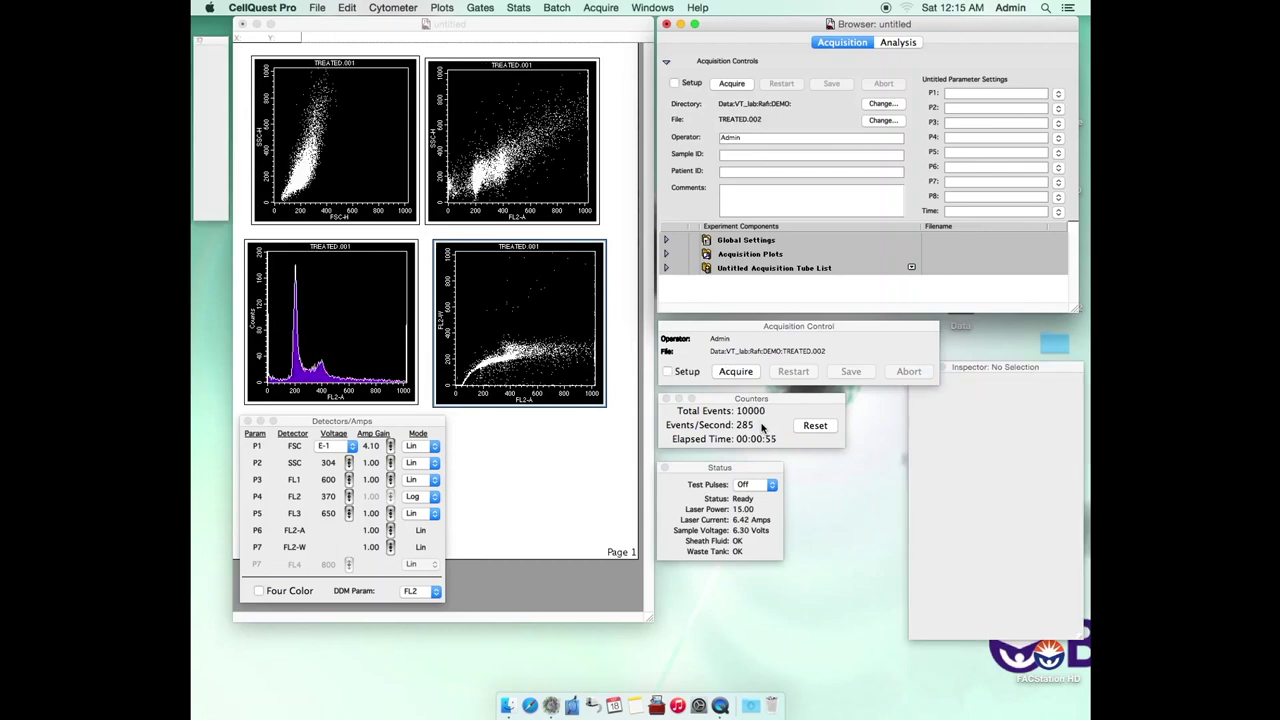
left_click(689, 373)
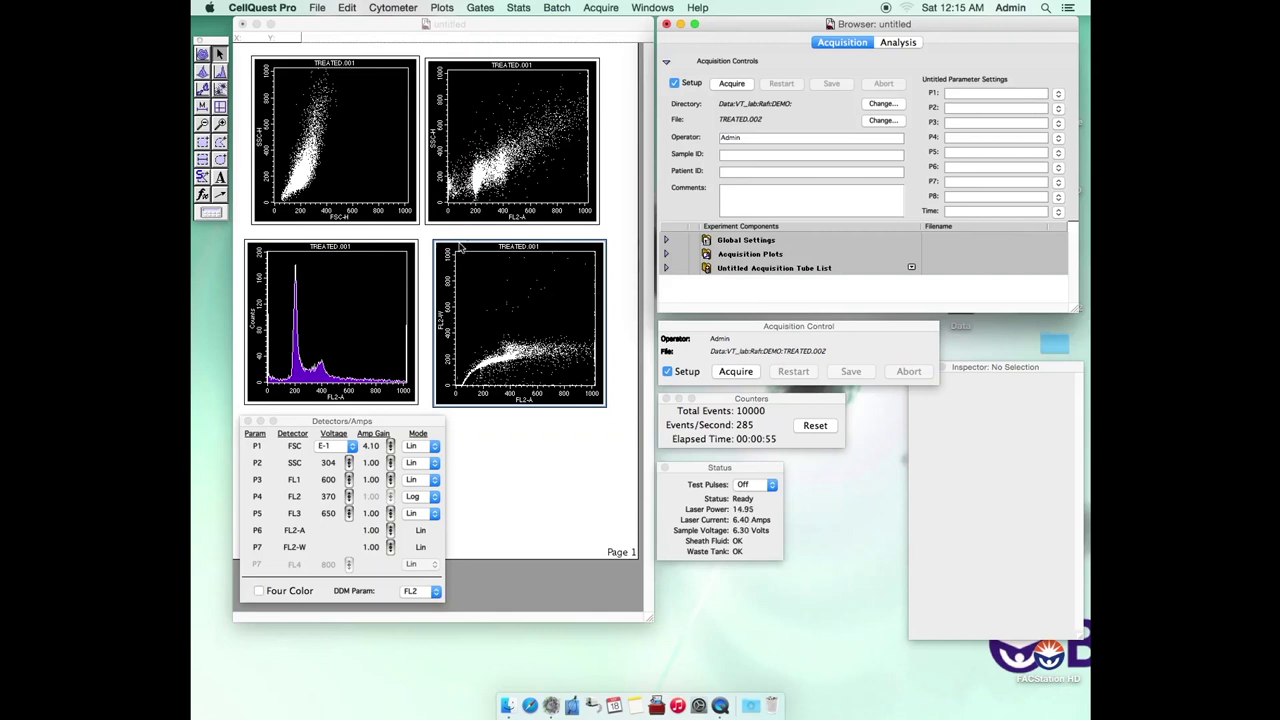
left_click(457, 245)
left_click(451, 245)
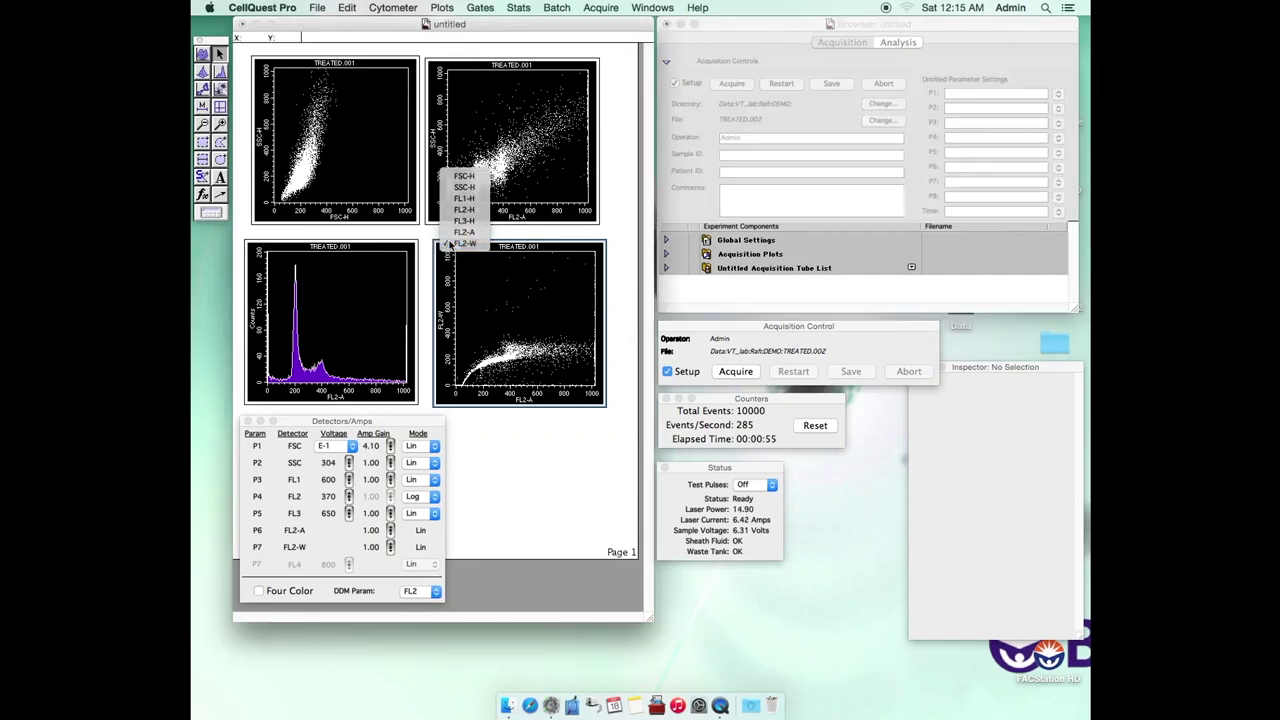
left_click(451, 245)
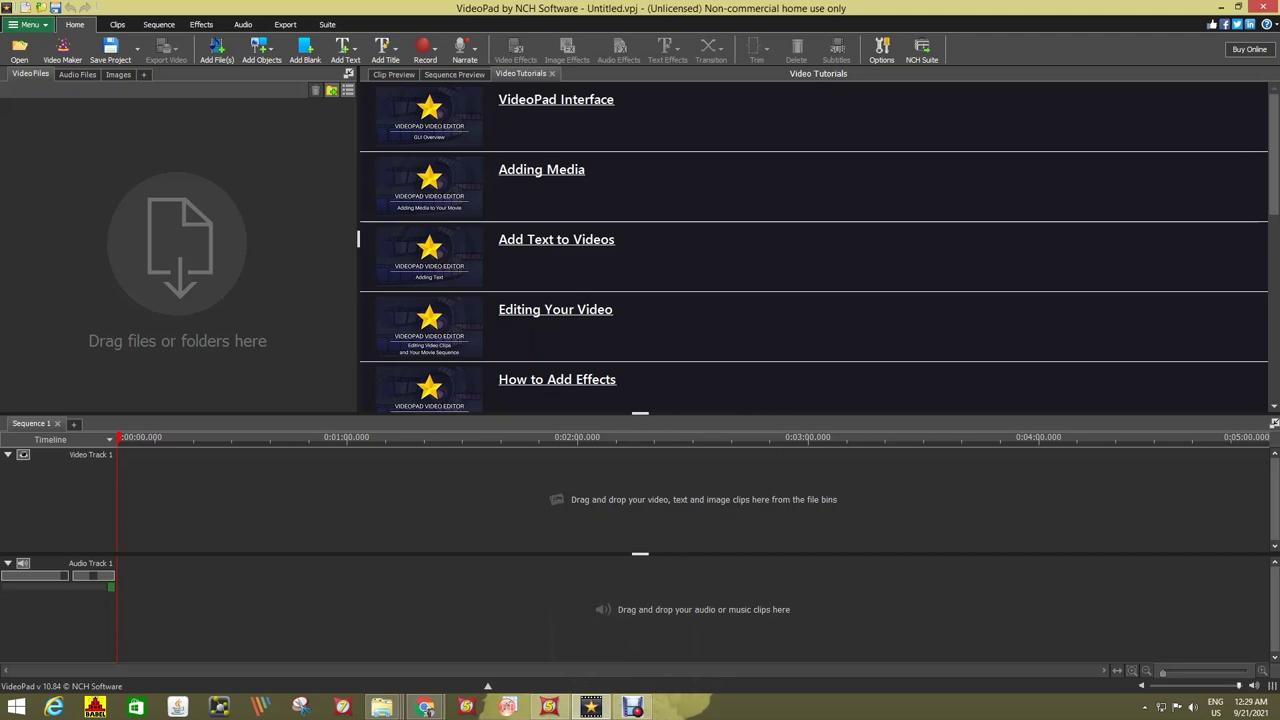
- Switch to FCS Express 5 Flow, start a new layout and set its page orientation to landscape
left_click(632, 707)
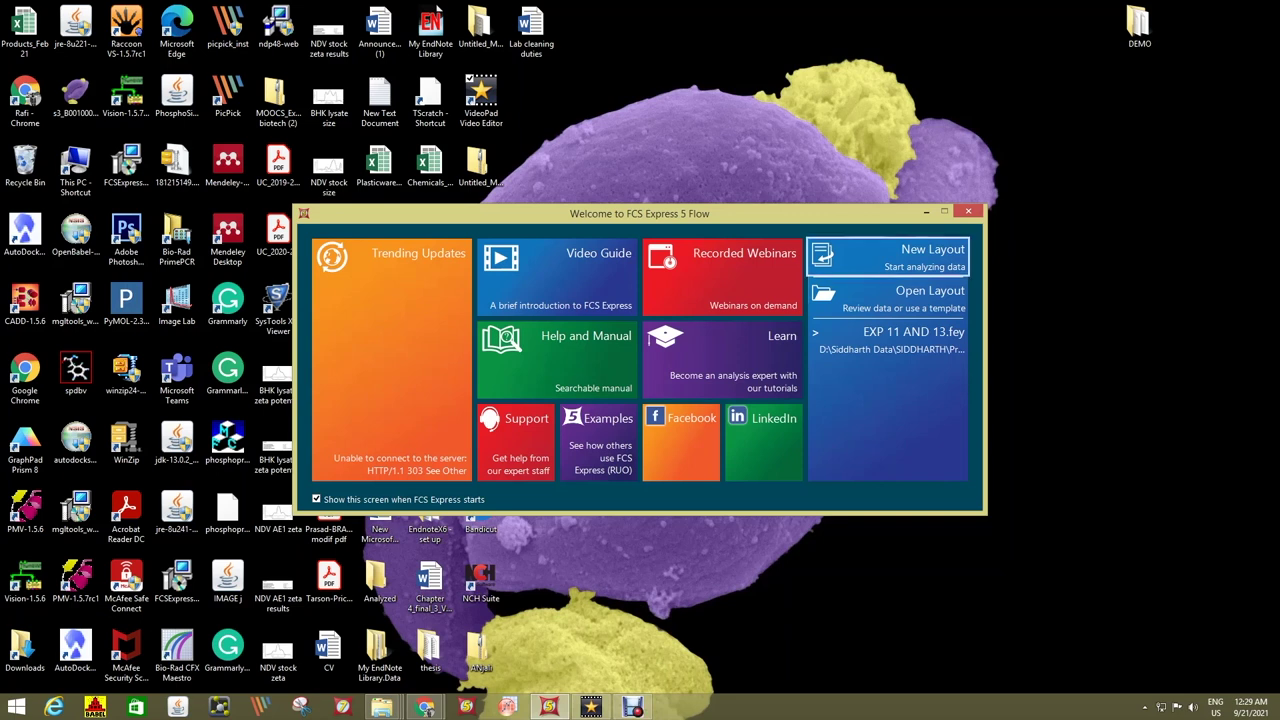
left_click(900, 256)
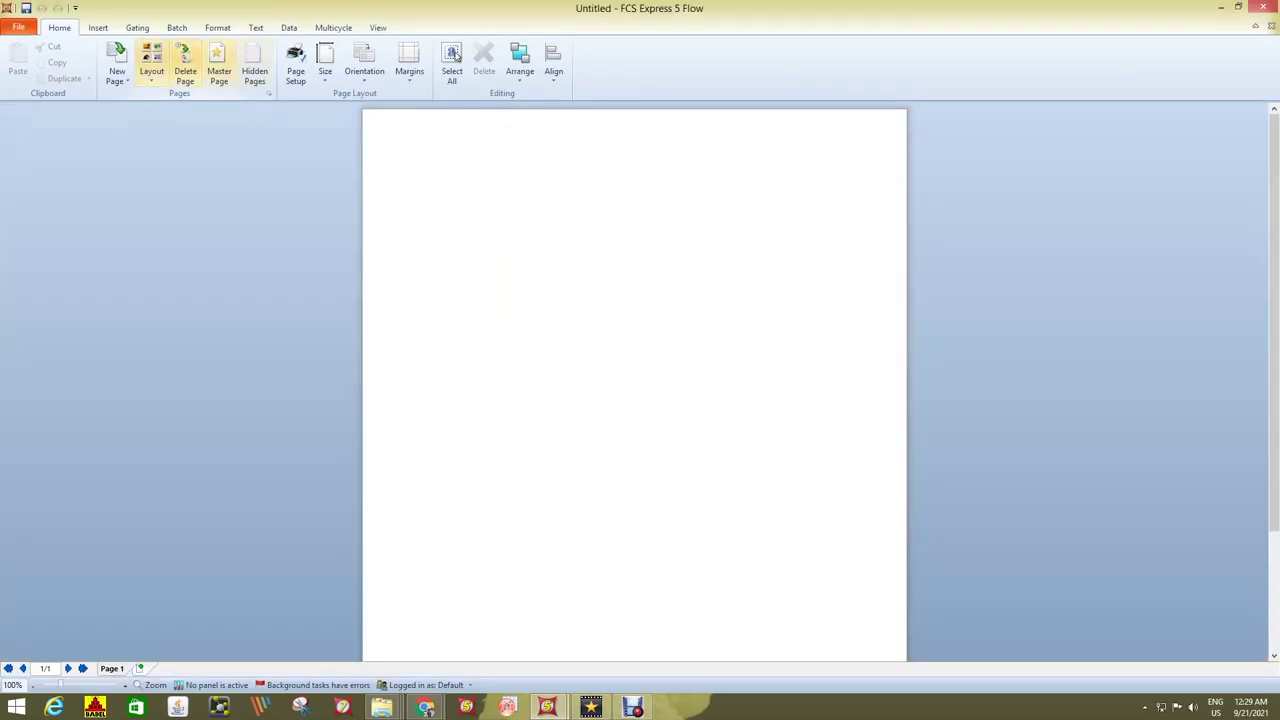
left_click(364, 65)
left_click(391, 136)
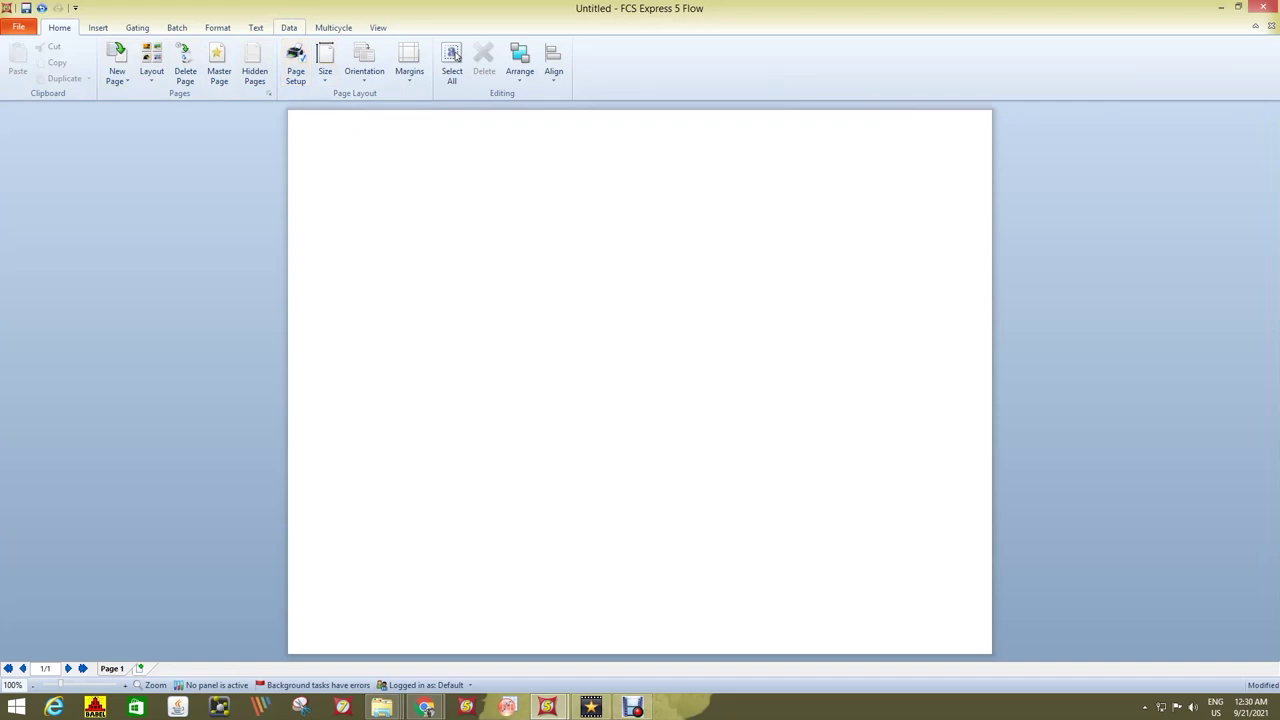
- Load the data file UNTREATED.001 from the DEMO folder on the desktop
left_click(289, 27)
left_click(18, 62)
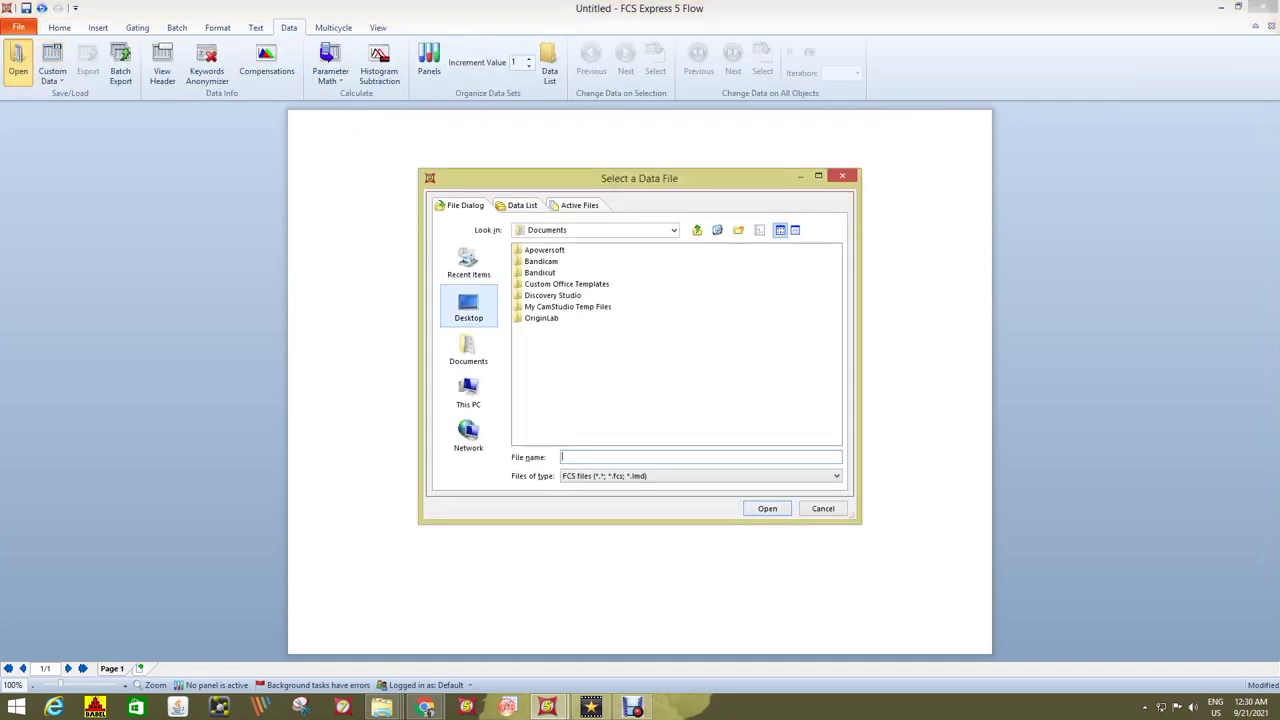
left_click(468, 308)
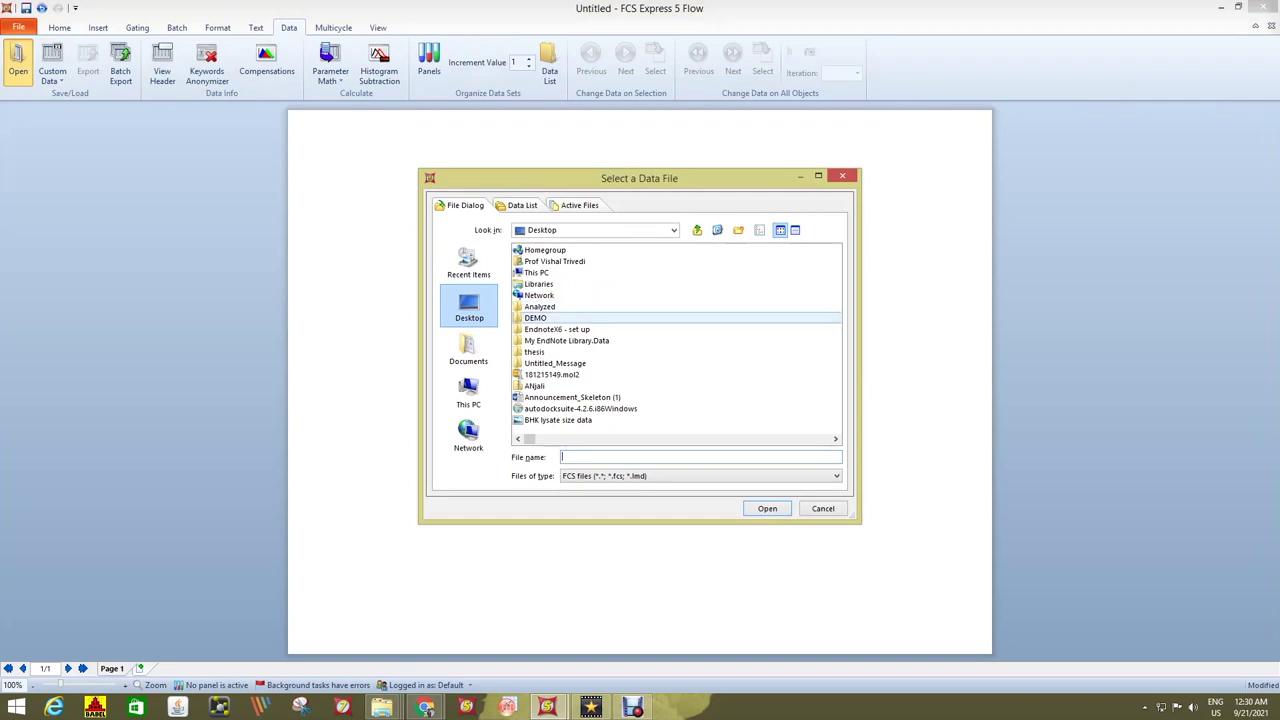
double_click(535, 317)
left_click(551, 295)
left_click(767, 508)
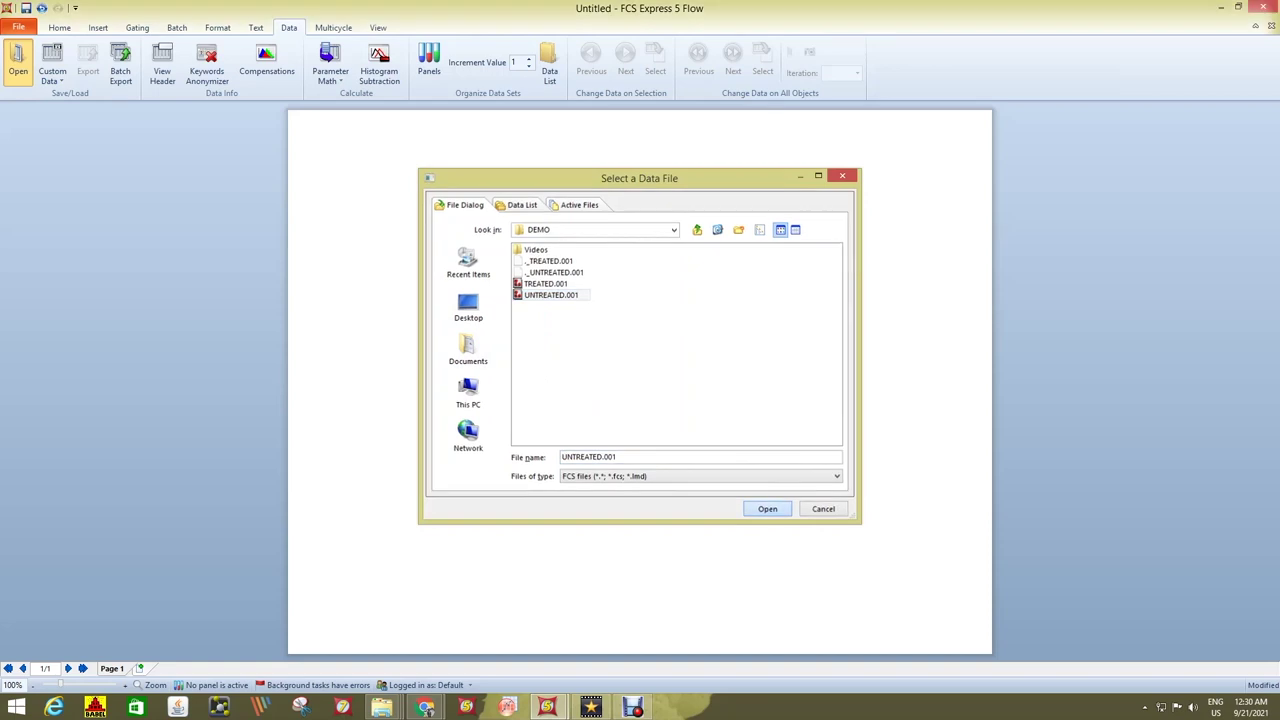
- Create only a Dot plot and a Multicycle DNA plot for UNTREATED.001, using FL2-A as the DNA parameter
left_click(541, 342)
left_click(541, 330)
left_click(541, 319)
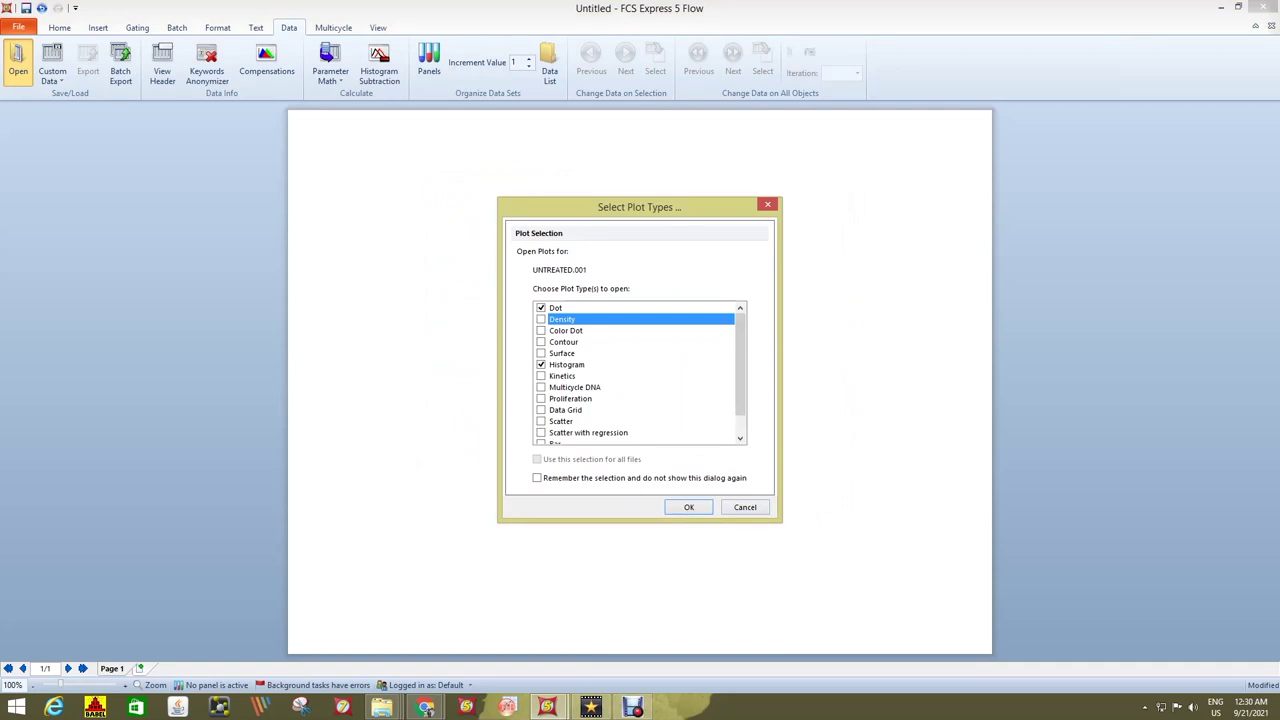
left_click(541, 387)
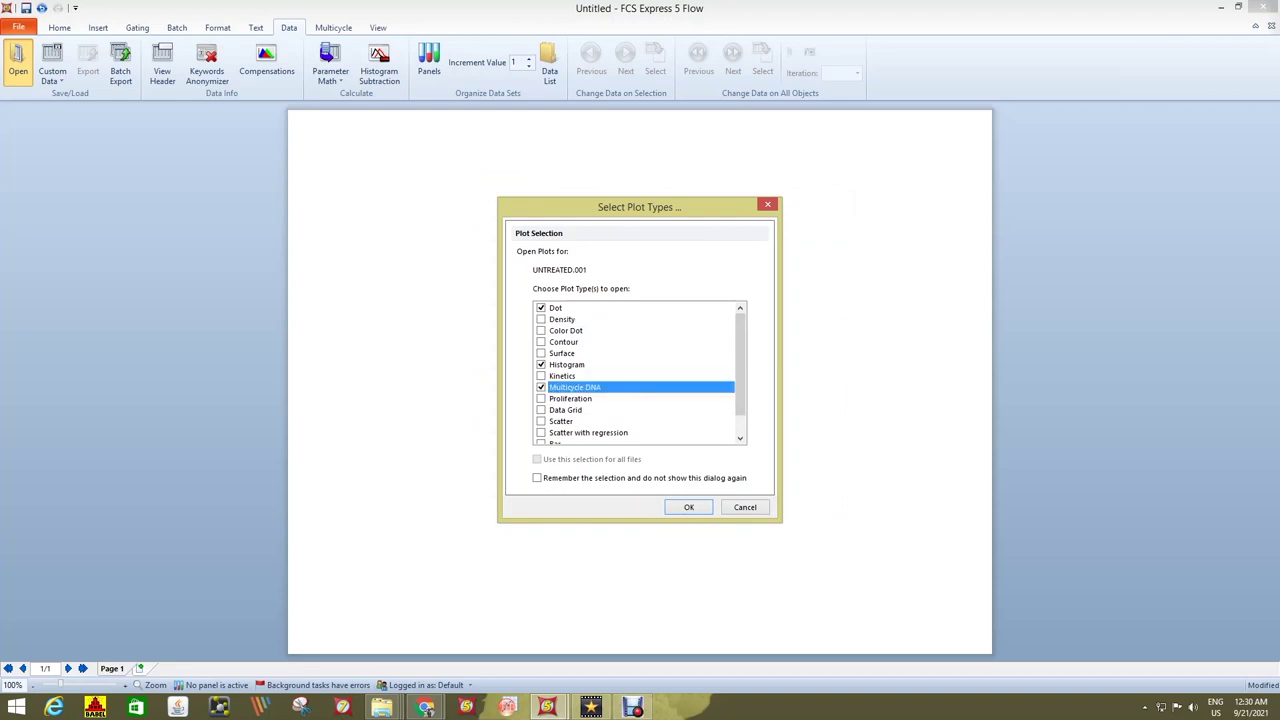
left_click(541, 364)
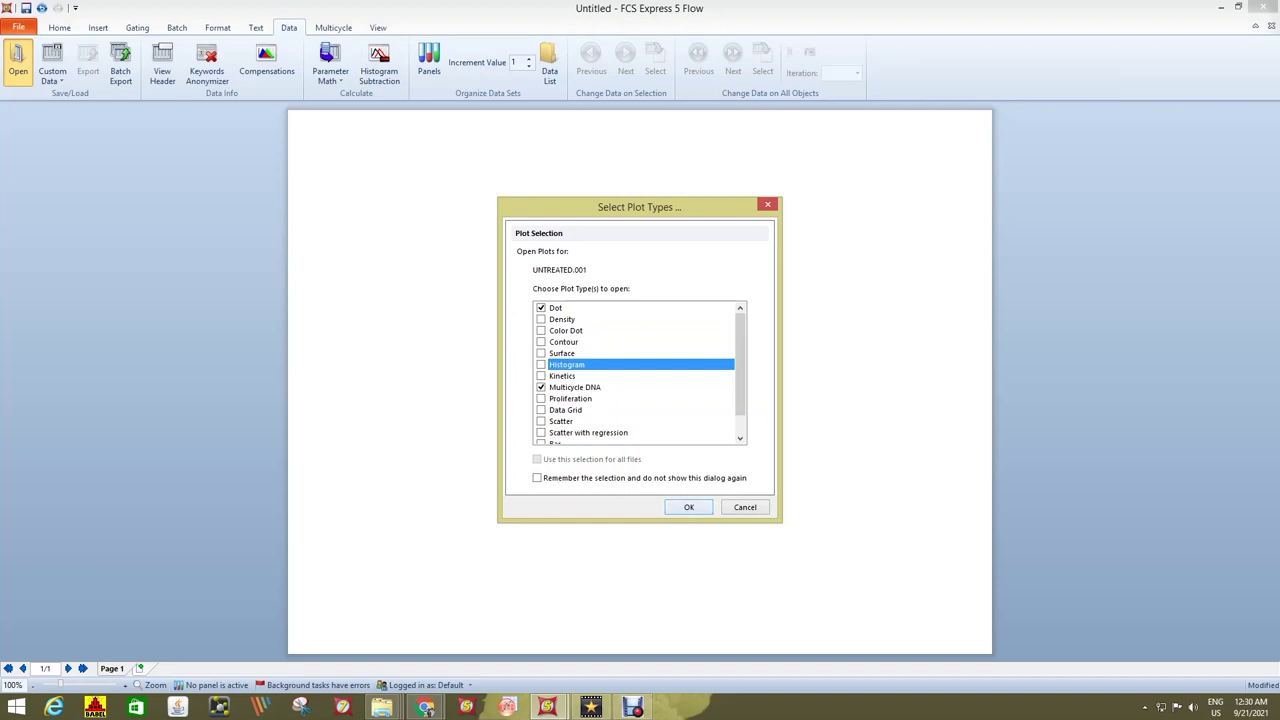
key("Return")
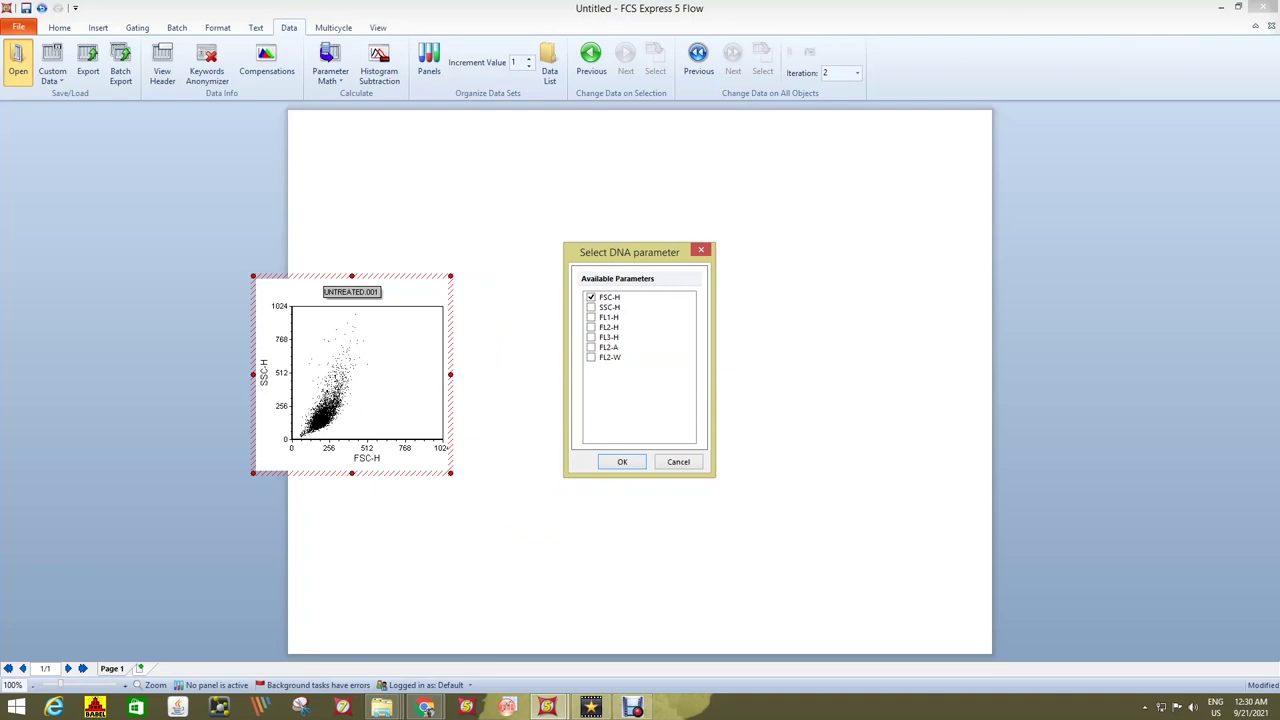
left_click(591, 347)
key("Return")
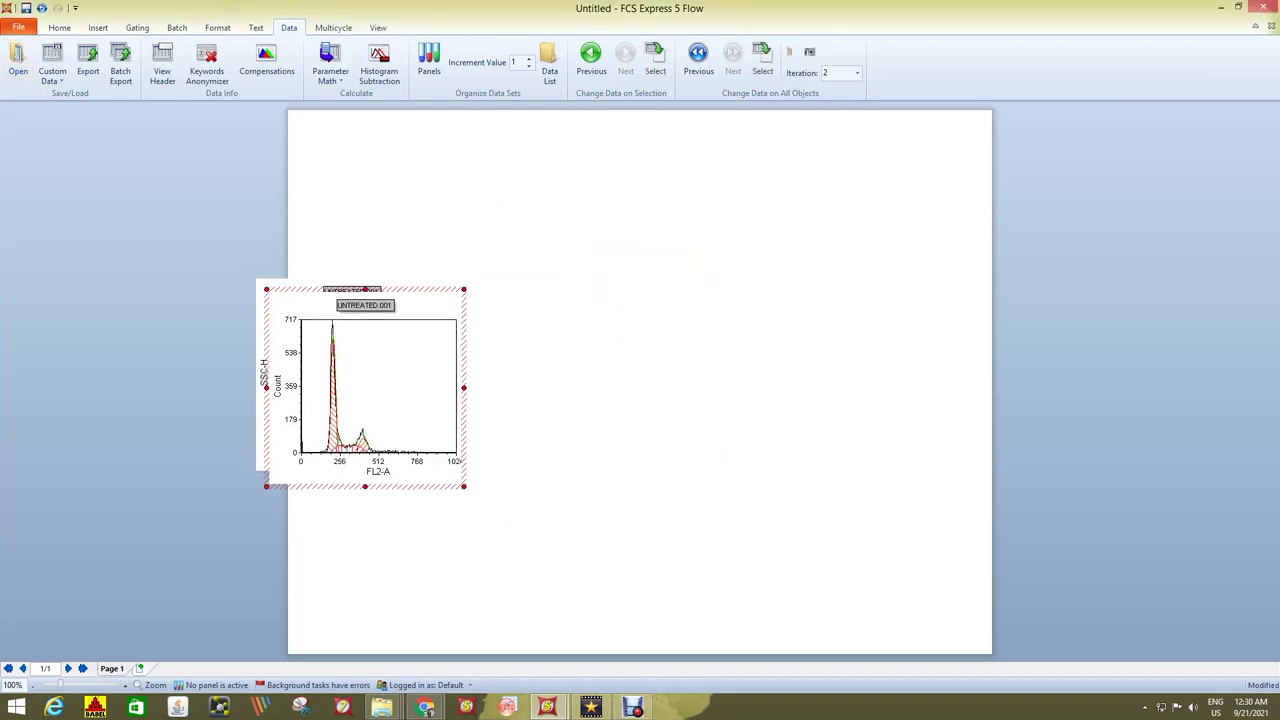
- Arrange the two untreated plots along the page's left side, with the dot plot above the FL2-A DNA histogram
left_click_drag(365, 387, 391, 491)
left_click(340, 360)
left_click_drag(340, 360, 392, 256)
left_click(450, 436)
left_click_drag(450, 436, 458, 396)
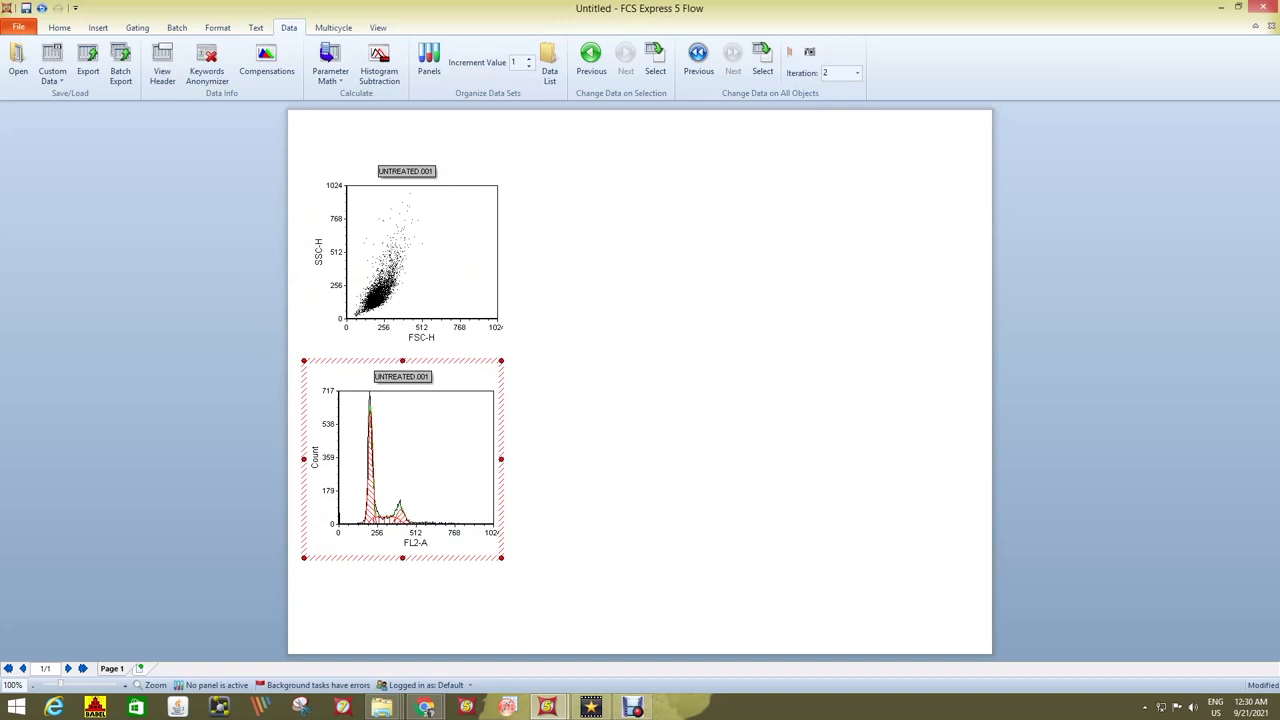
- Add the DNA Cycle Statistics of the untreated FL2-A histogram and place the table just below that plot
mouse_move(340, 512)
mouse_move(398, 505)
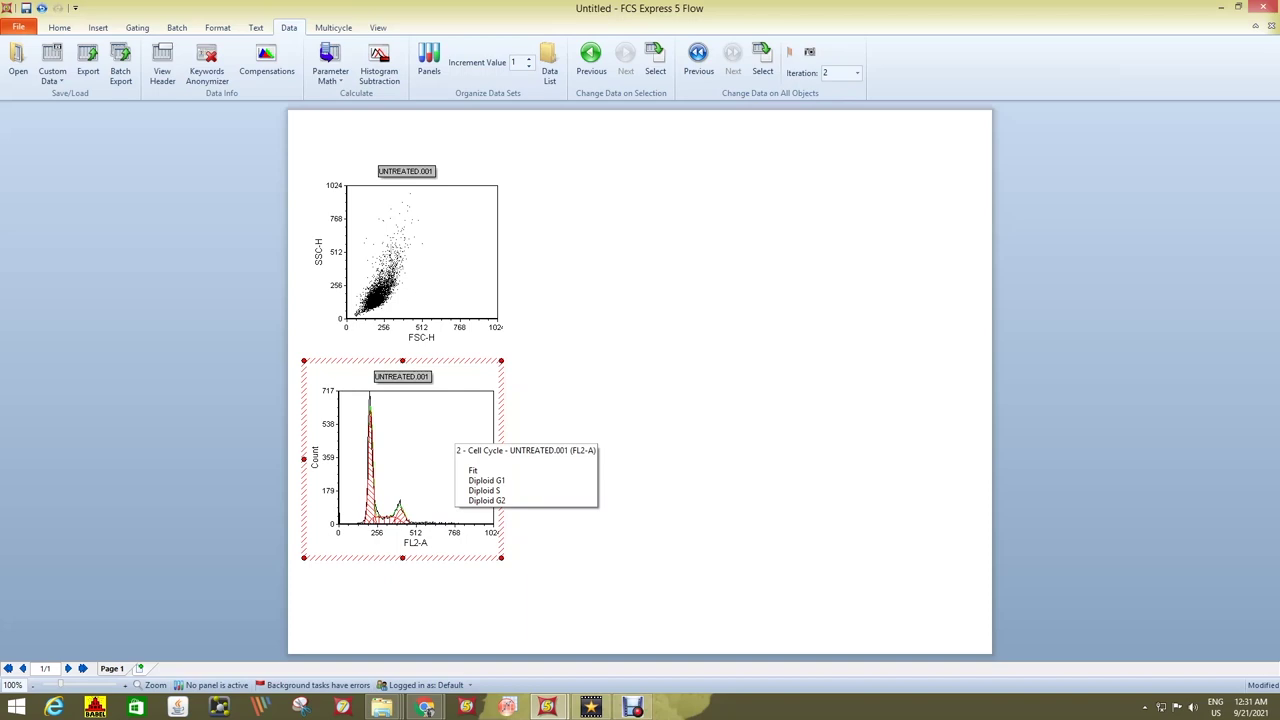
right_click(452, 447)
mouse_move(540, 138)
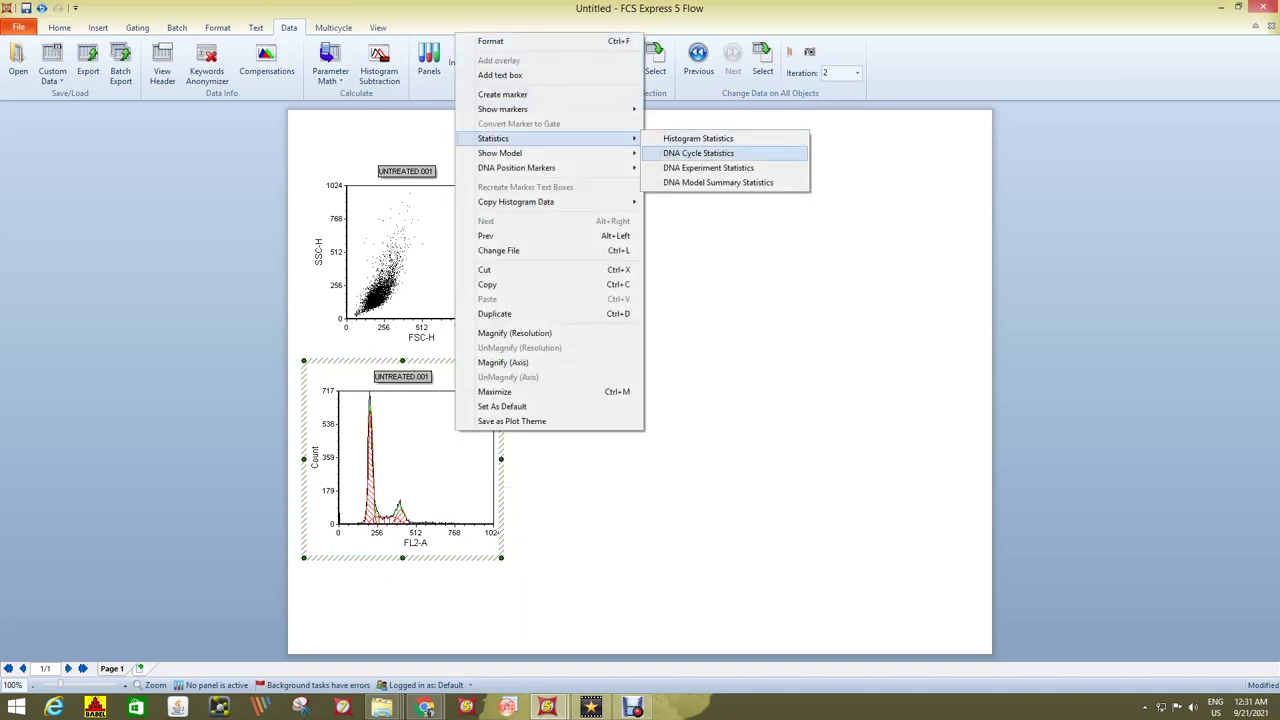
left_click(698, 153)
left_click_drag(603, 448, 486, 581)
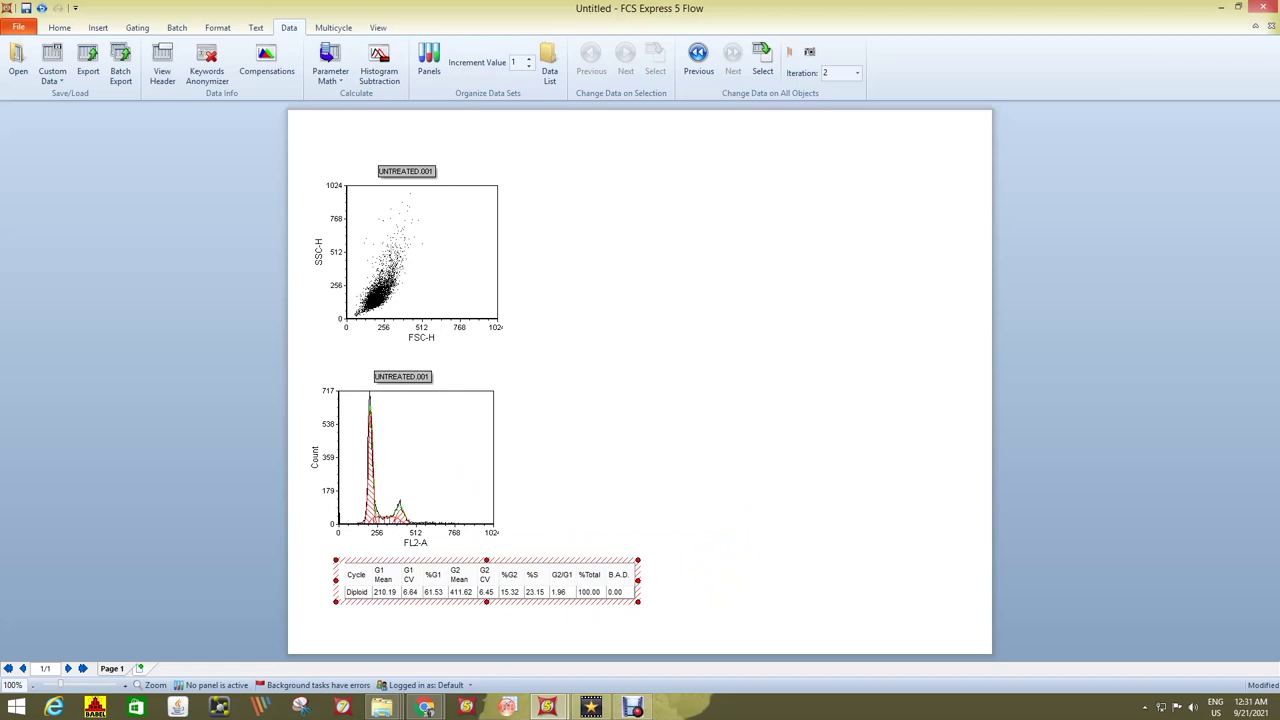
- Open the data file selection for loading another sample from the DEMO folder
left_click(18, 60)
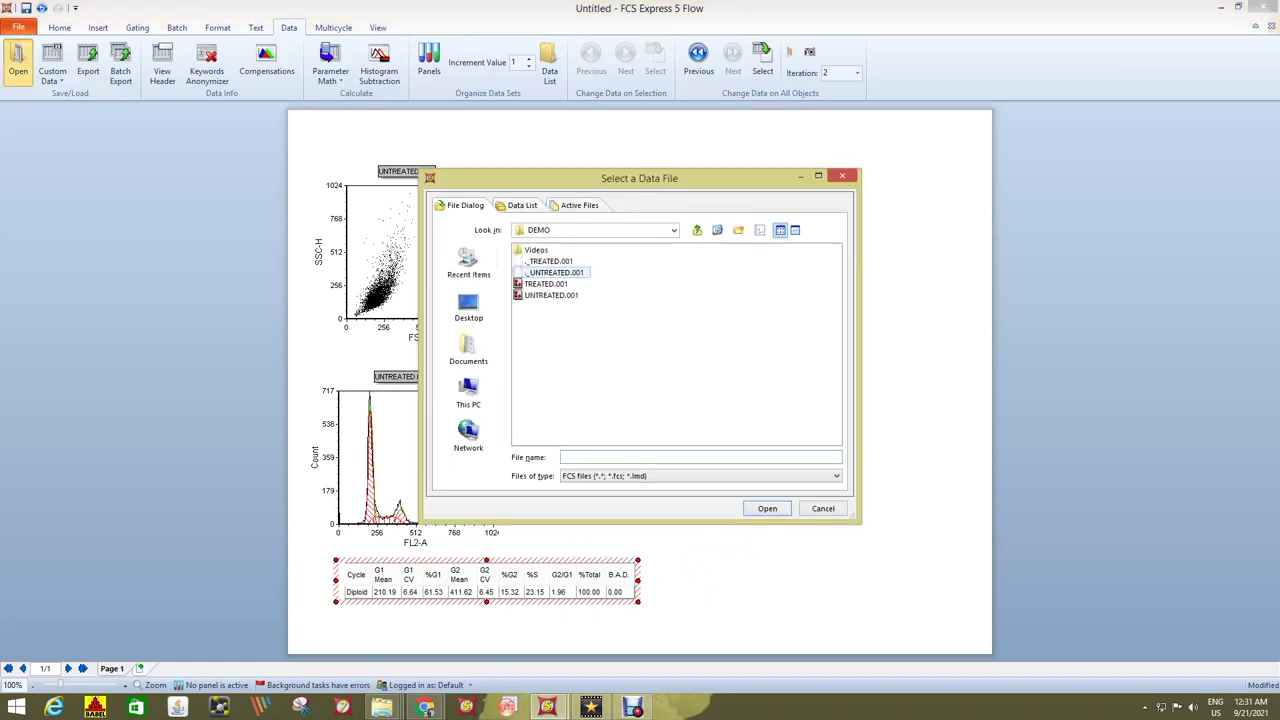